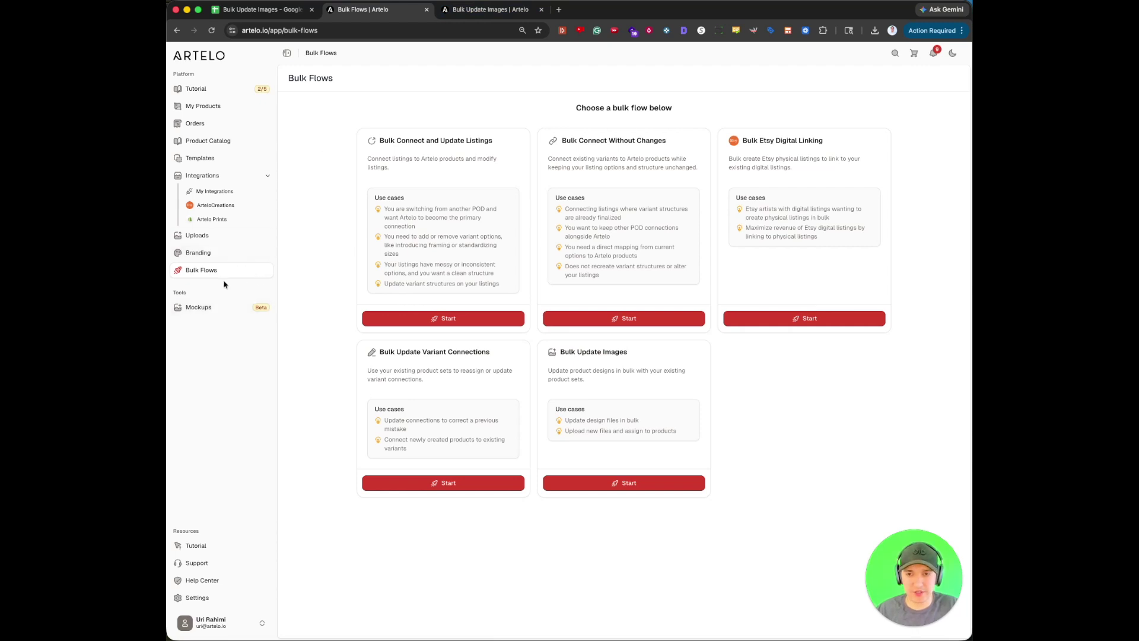
Review the uploaded design files and the list of product sets
click(217, 238)
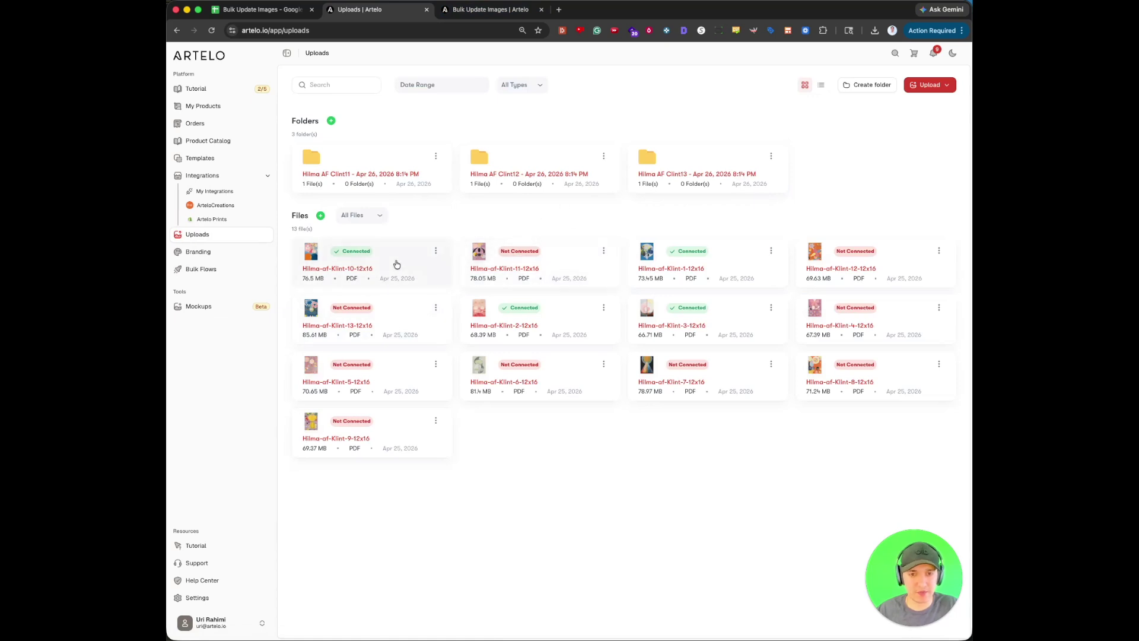
click(219, 110)
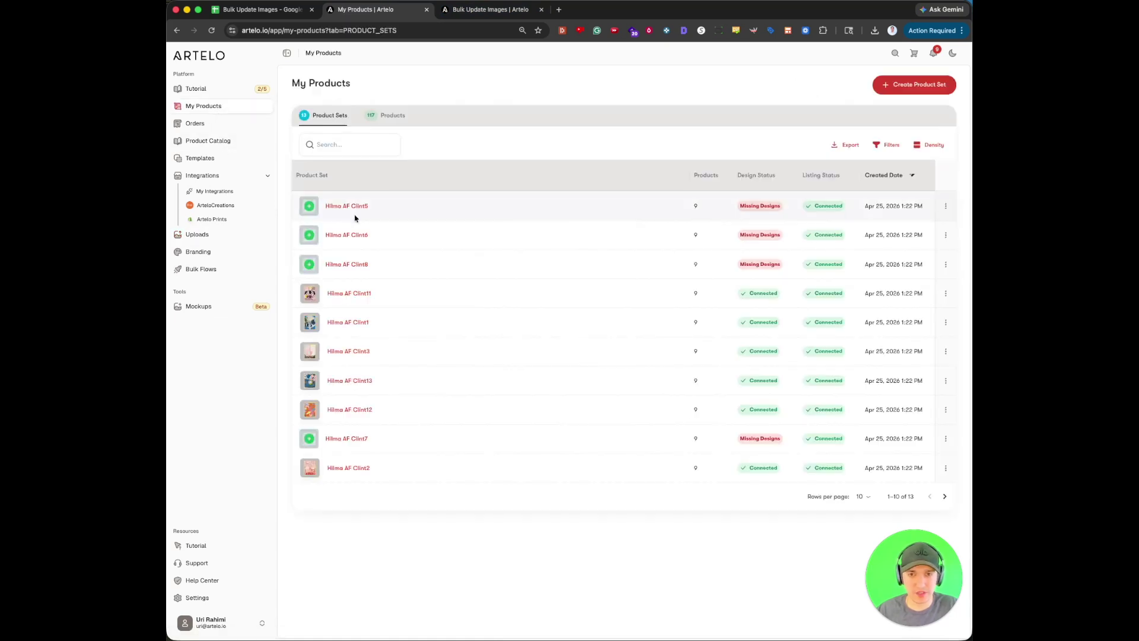
click(895, 86)
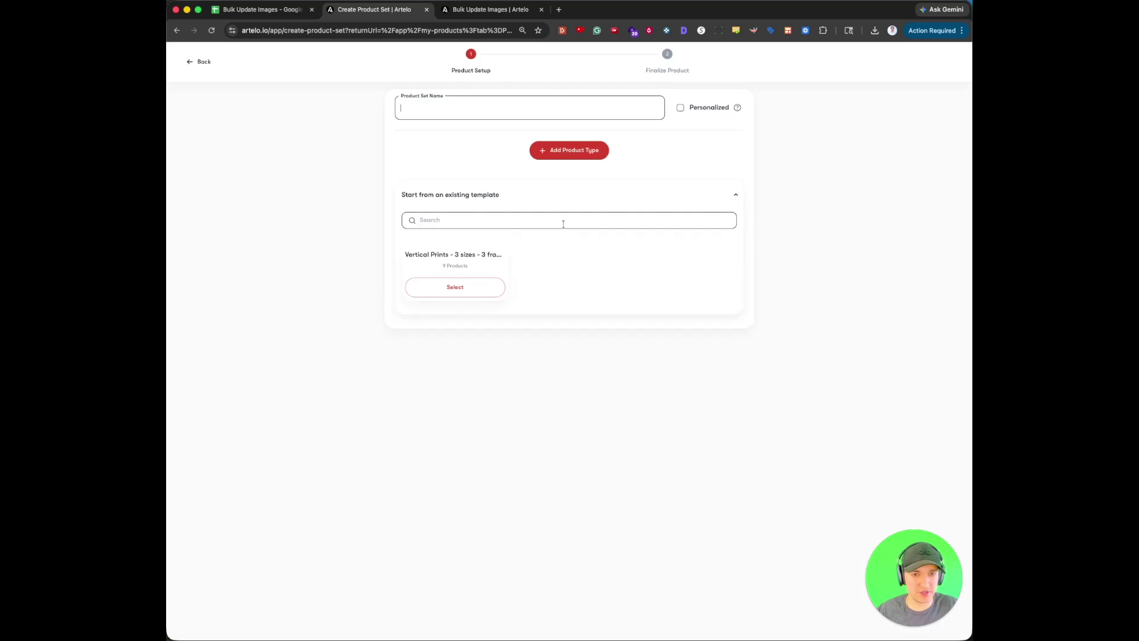
click(455, 293)
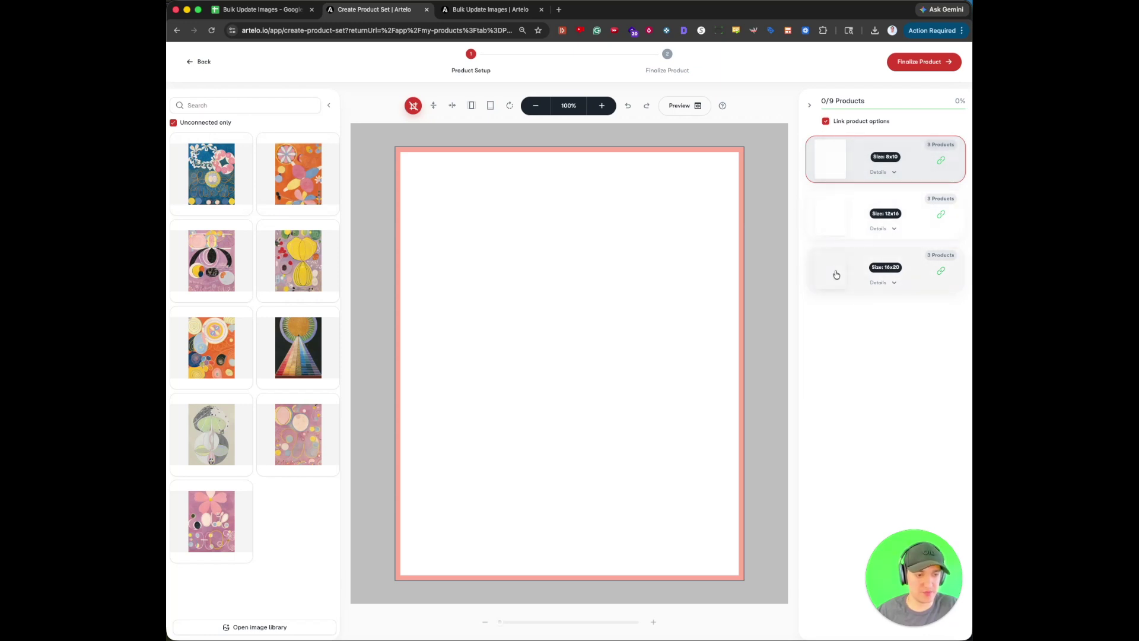
click(205, 62)
click(211, 66)
click(215, 67)
click(672, 368)
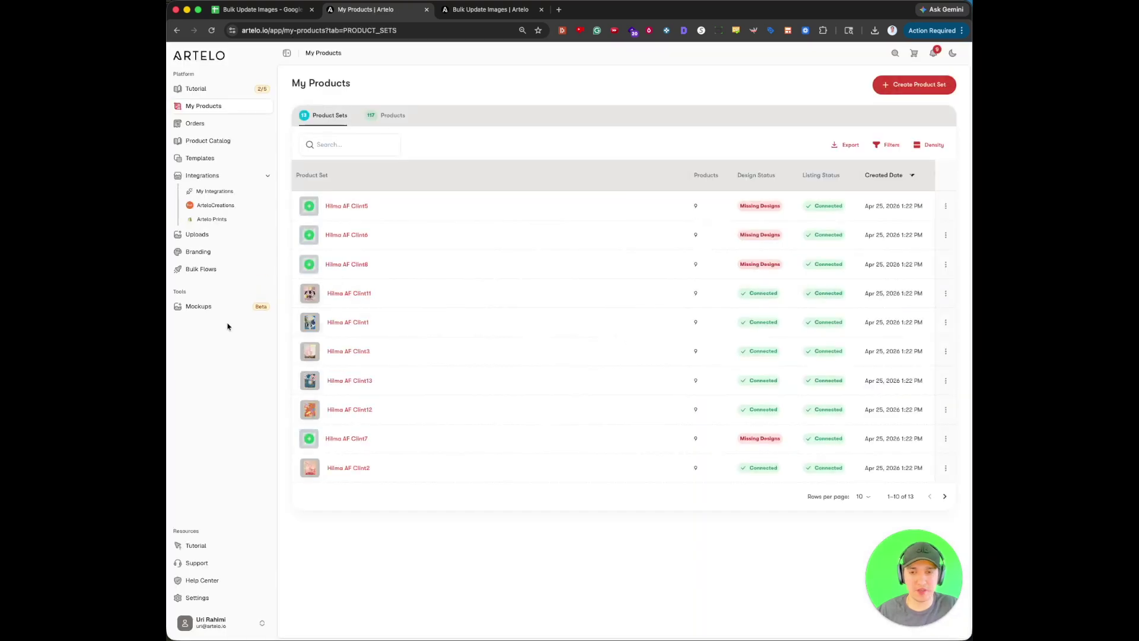
Review the uploaded files and generate the image assignment Excel file from the Bulk Update Images flow
click(214, 237)
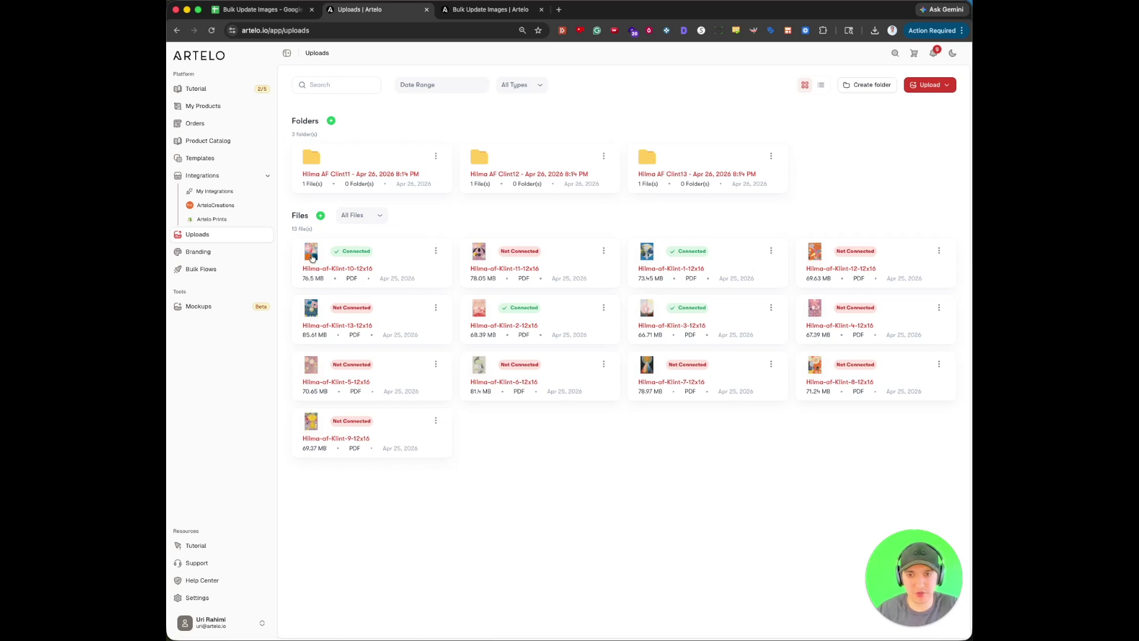
click(201, 270)
click(567, 484)
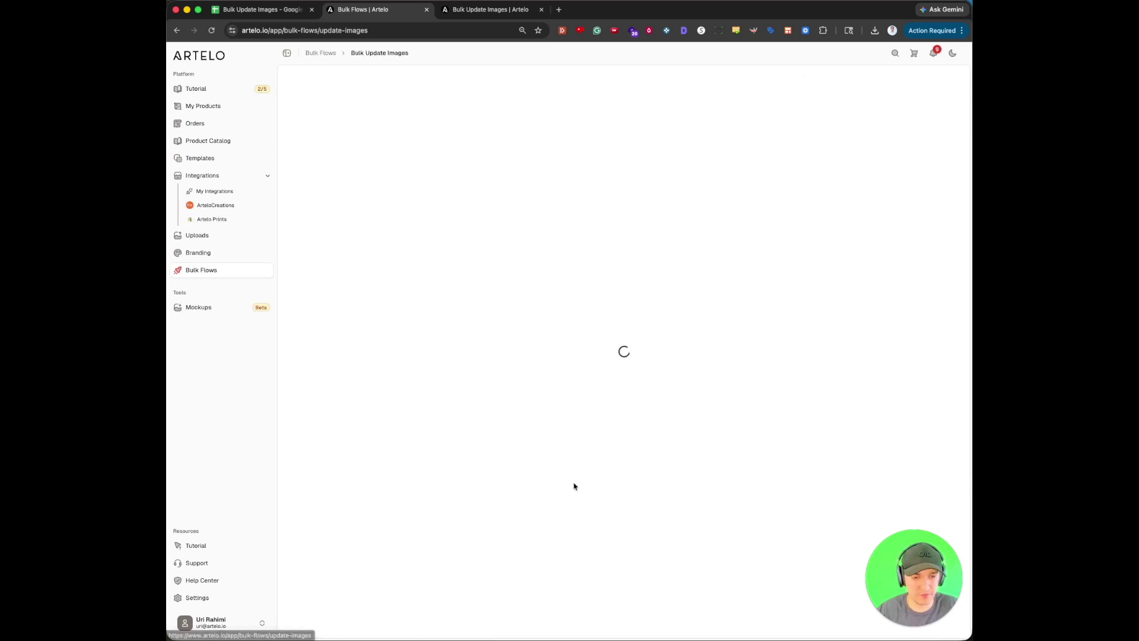
click(827, 261)
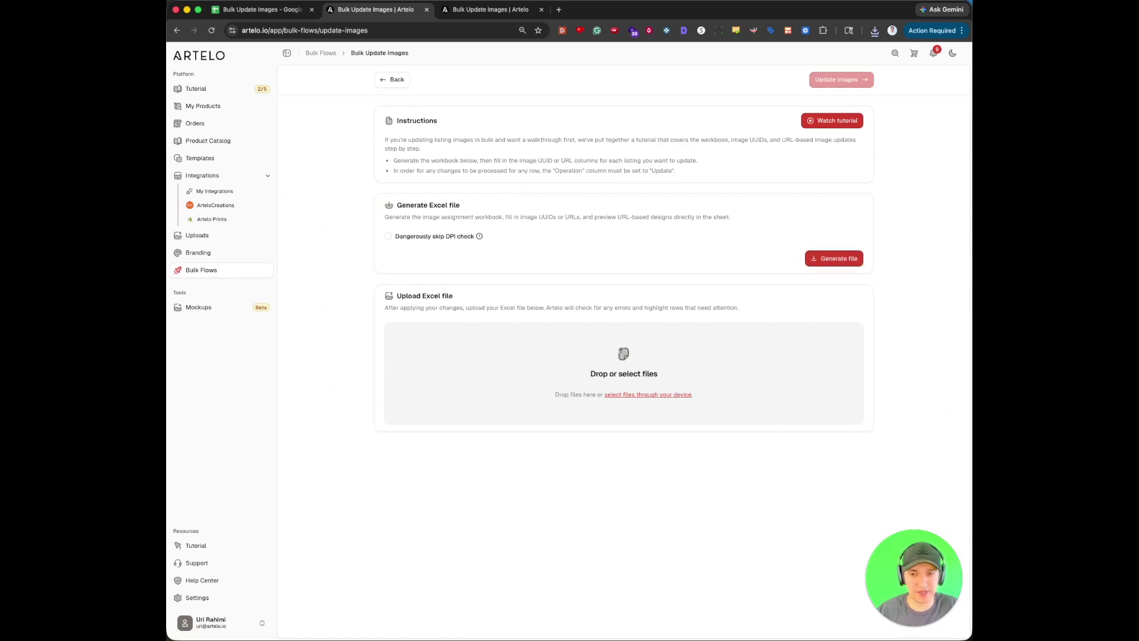
Switch to the Bulk Update Images spreadsheet in Google Sheets and create a filter over the whole Image Assignment sheet
key(super+1)
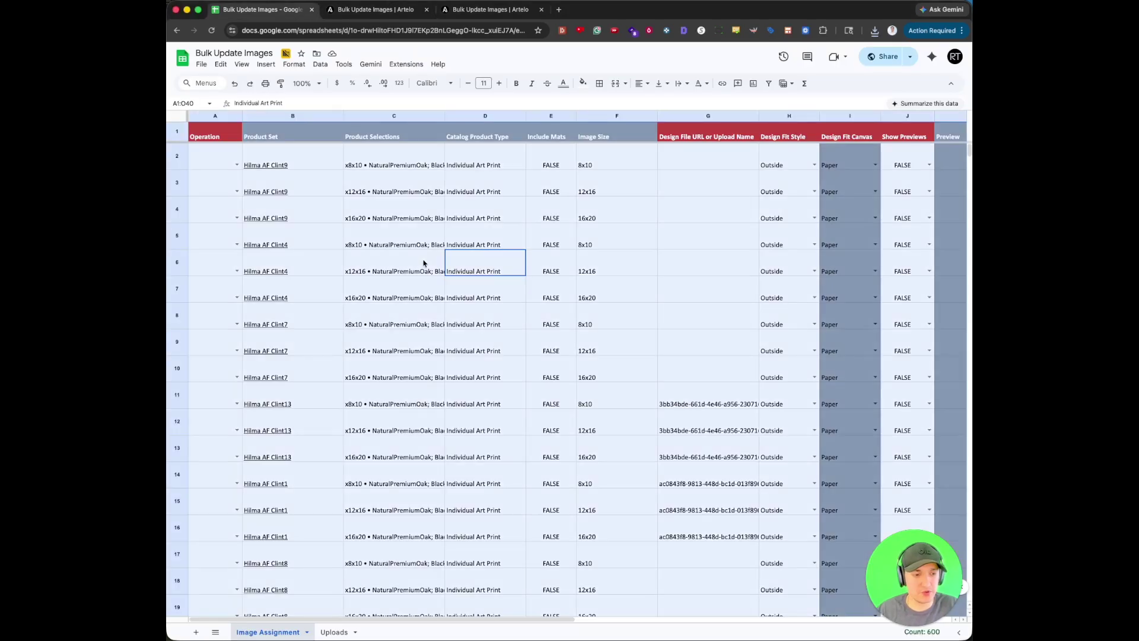
key(super+a)
click(320, 64)
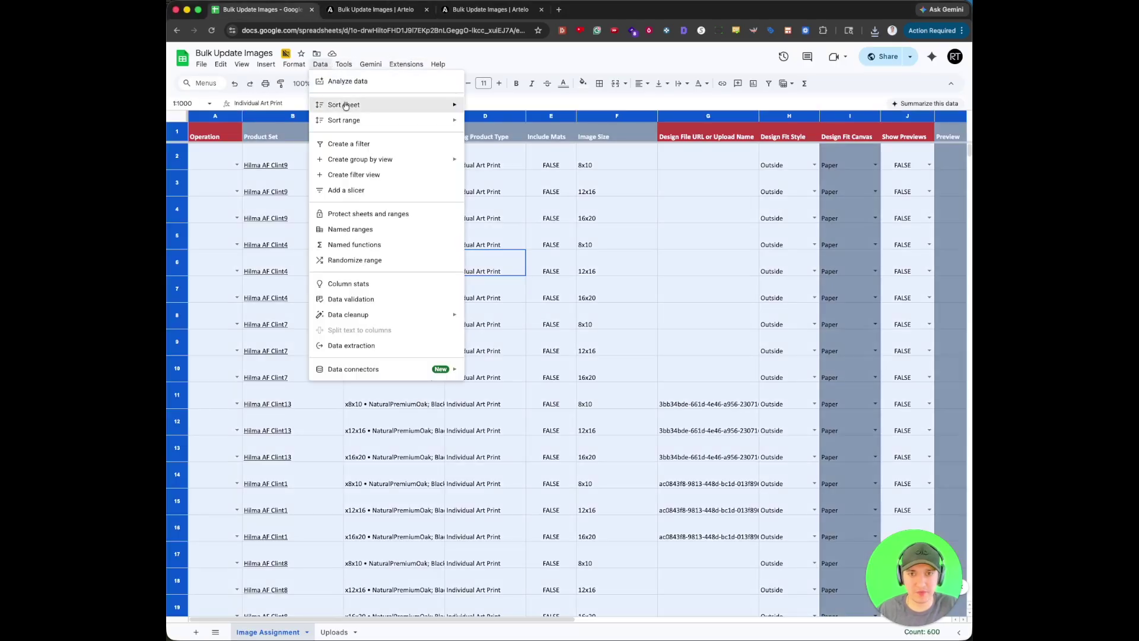
click(349, 143)
click(501, 232)
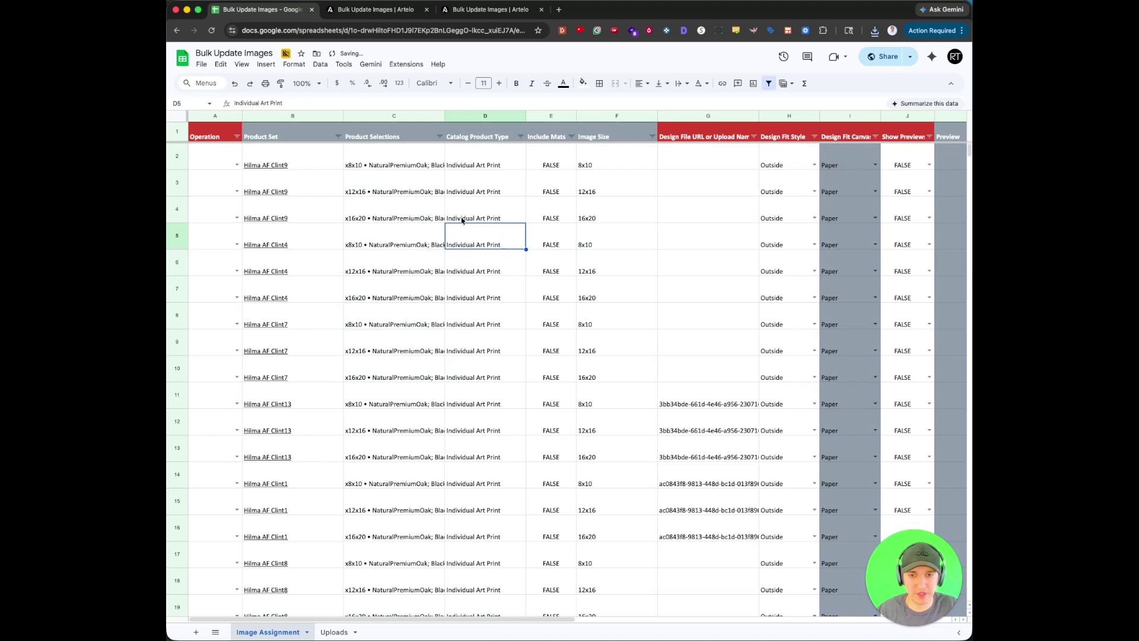
Sort the Image Assignment sheet by the Product Set column from A to Z
click(338, 137)
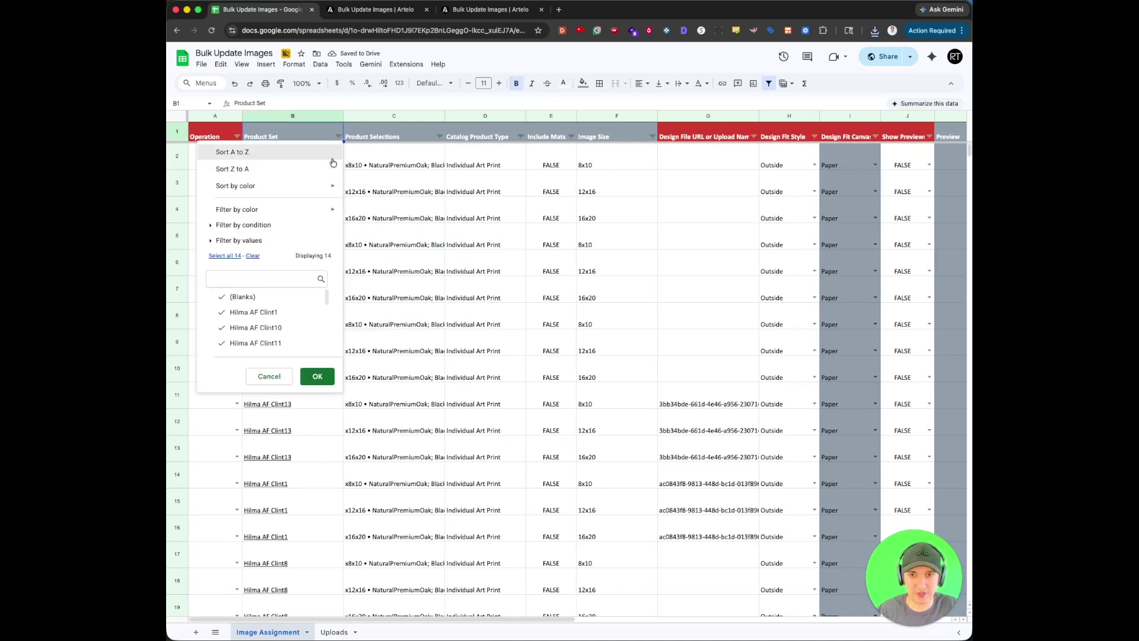
click(231, 153)
click(397, 179)
Compare the Hilma AF Clint1 rows in the Image Assignment sheet with the product sets listed in Artelo
drag(328, 166, 637, 216)
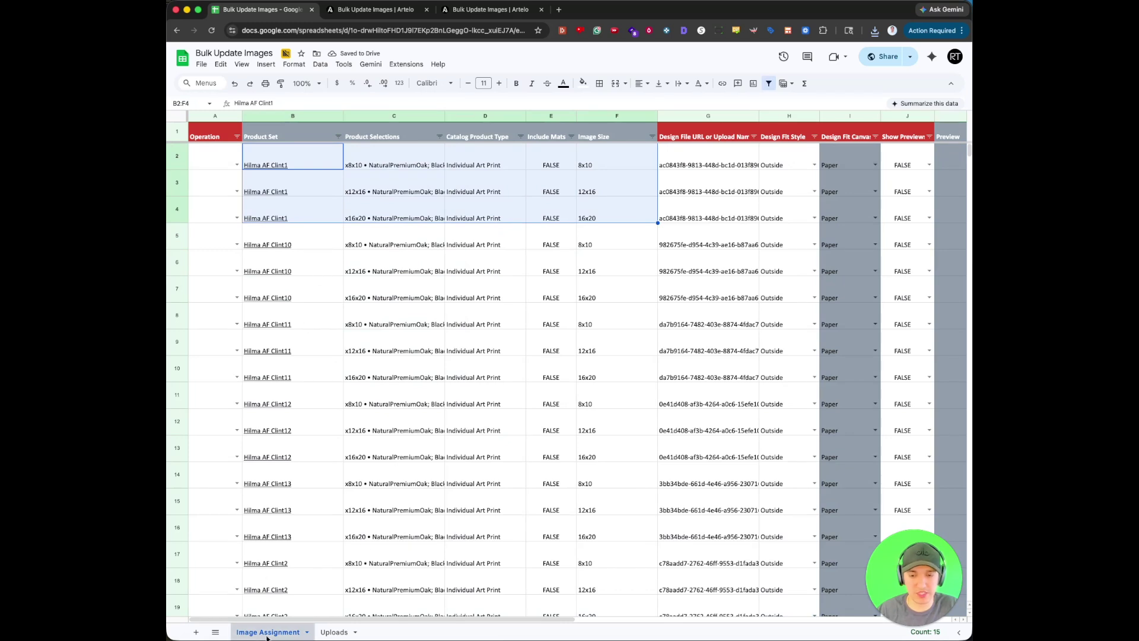
click(451, 213)
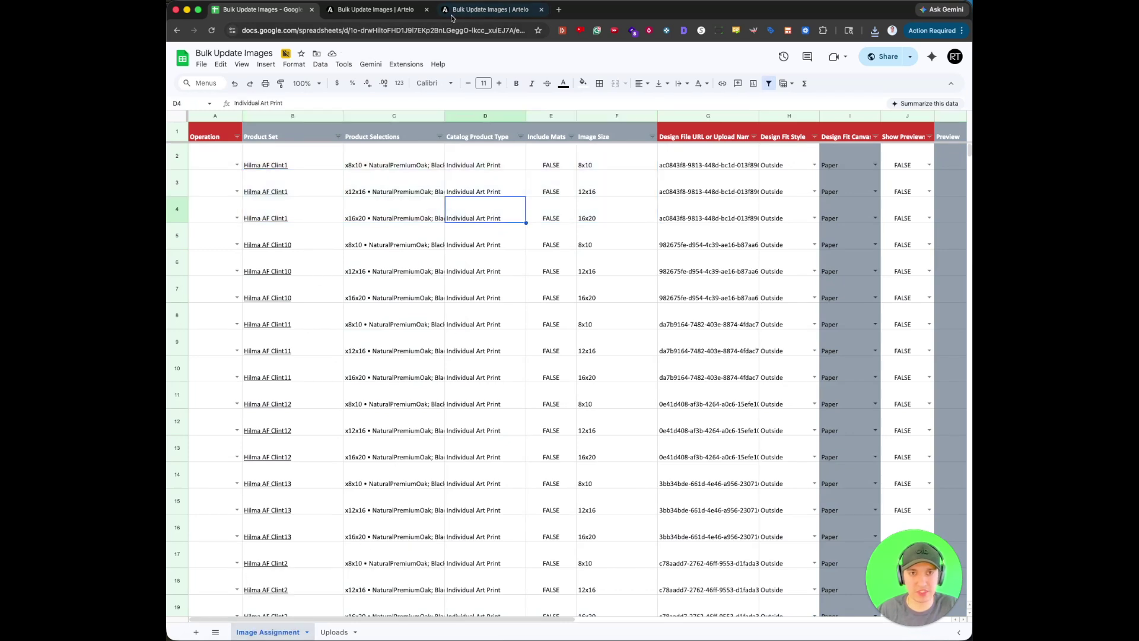
click(401, 10)
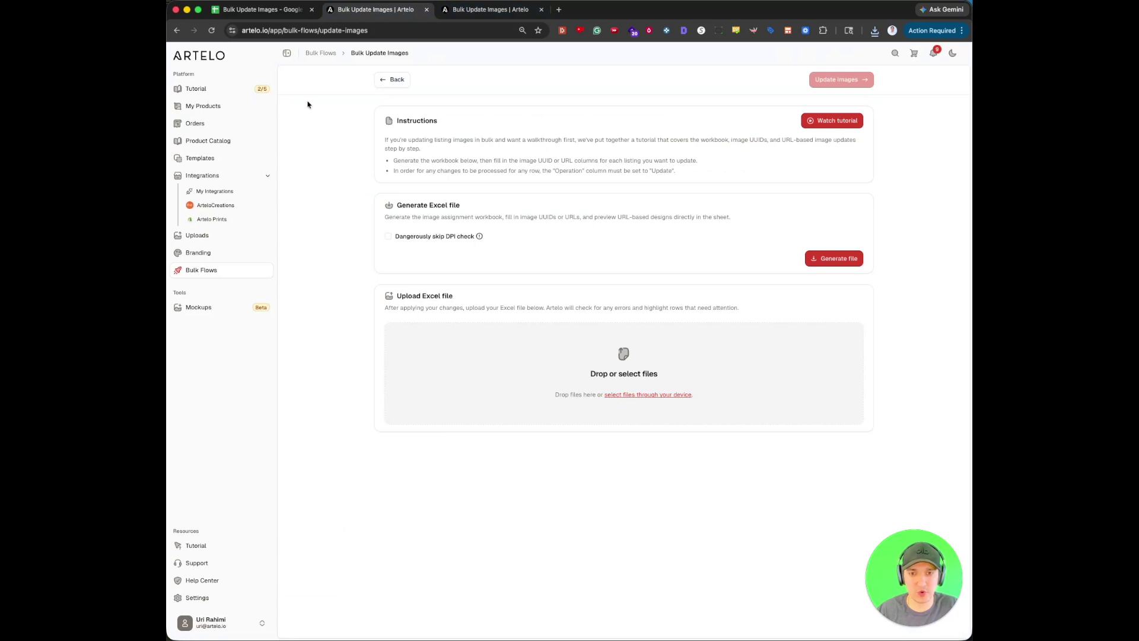
click(203, 107)
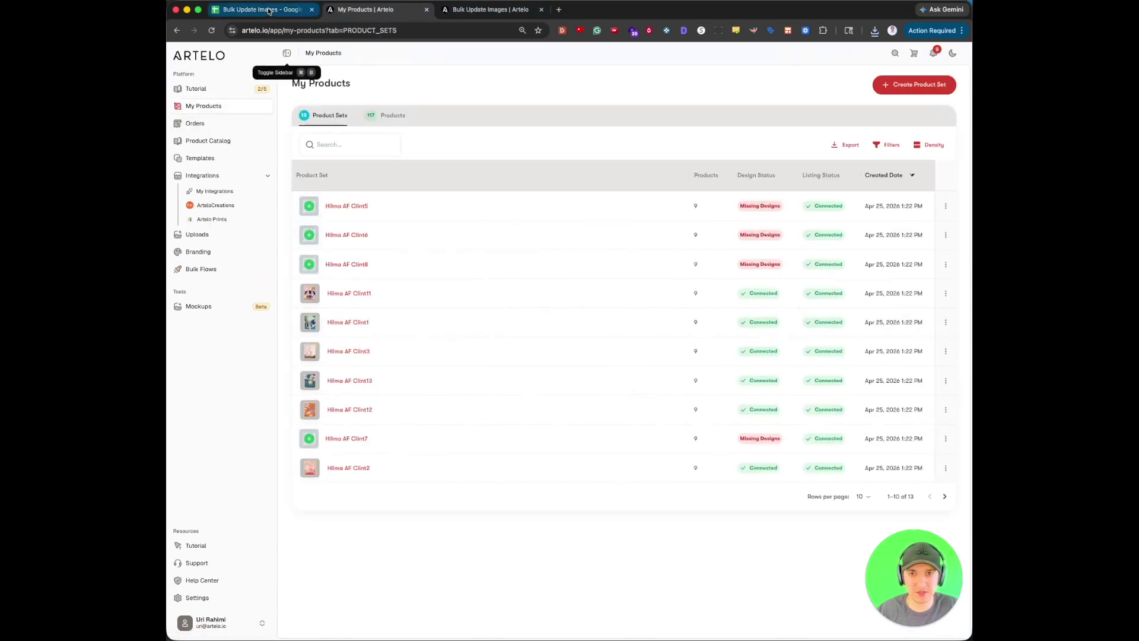
click(255, 10)
drag(296, 159, 382, 214)
click(381, 214)
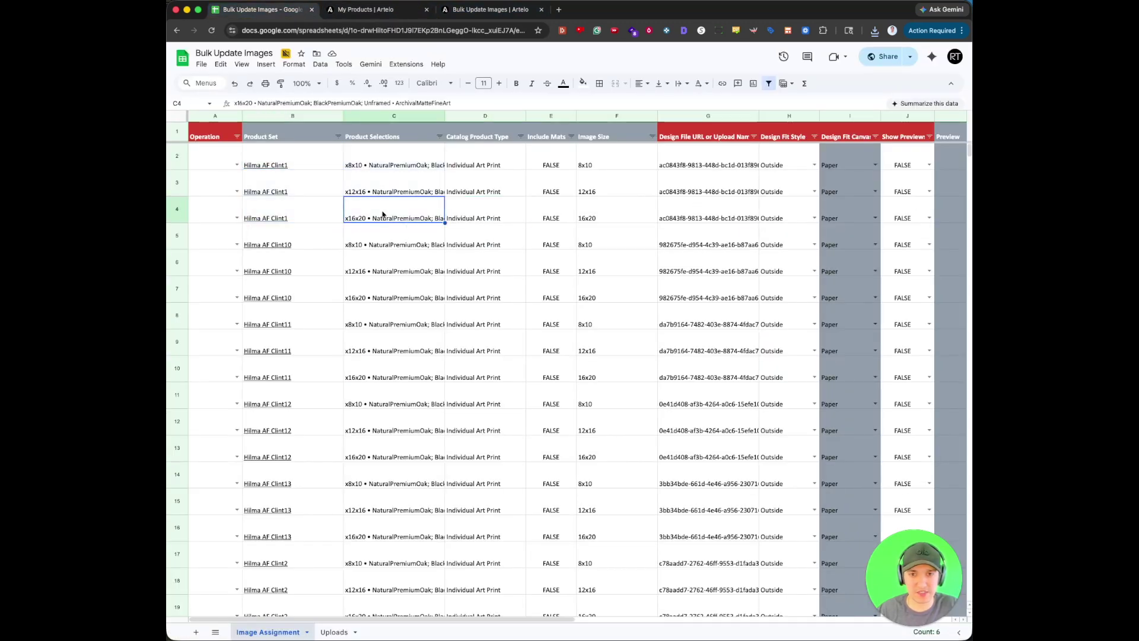
drag(280, 156, 376, 159)
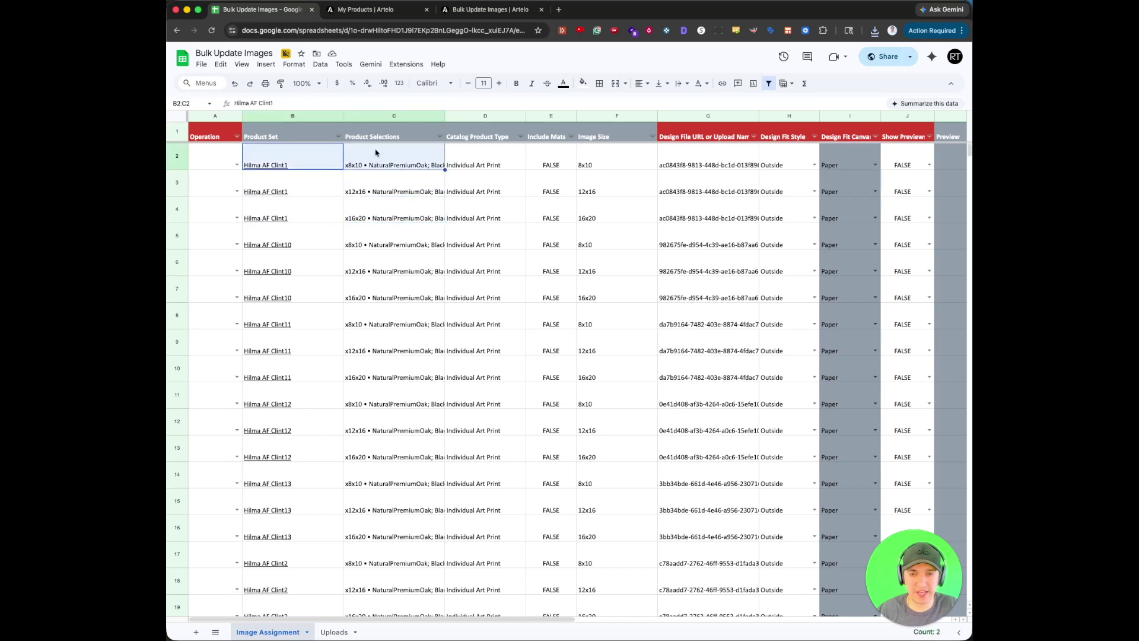
Open the Hilma AF Clint1 product set in Artelo for editing and bring up its designs
click(370, 9)
click(596, 335)
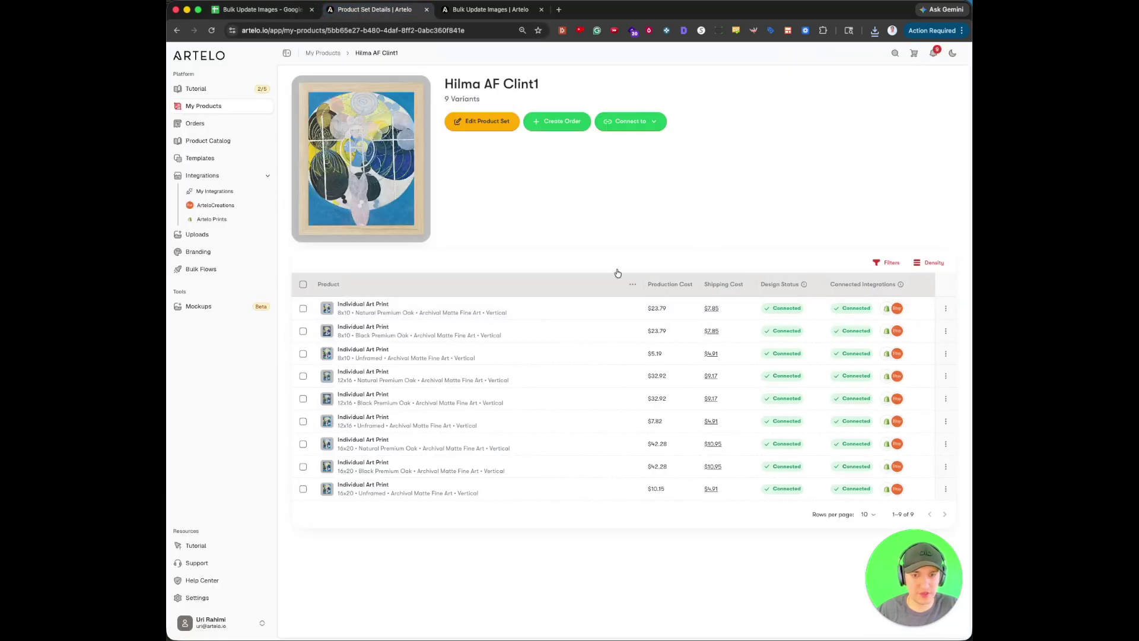
click(502, 134)
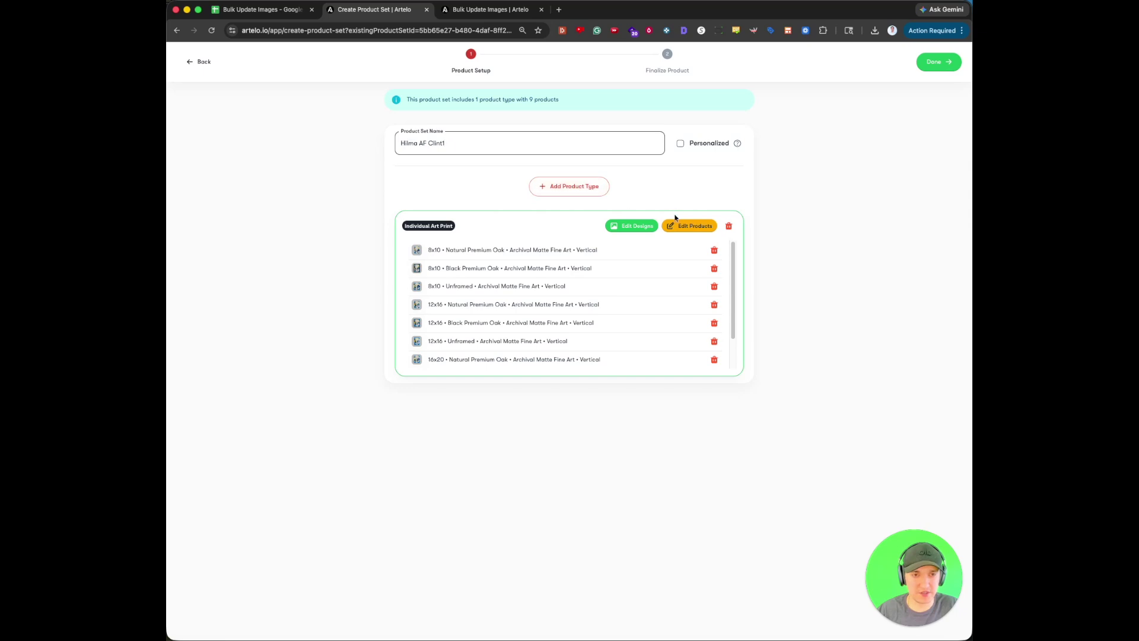
click(635, 228)
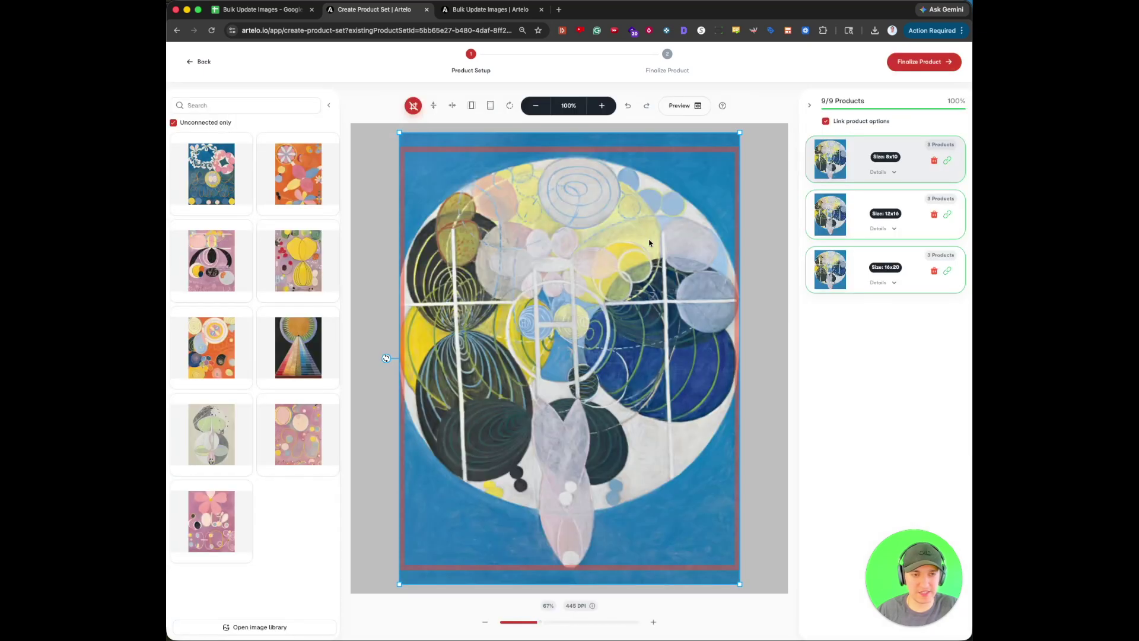
Compare the size groups in Artelo's design editor with the Hilma AF Clint1 product set and selection rows in the sheet
key(super+shift+4)
drag(801, 132, 962, 185)
click(264, 9)
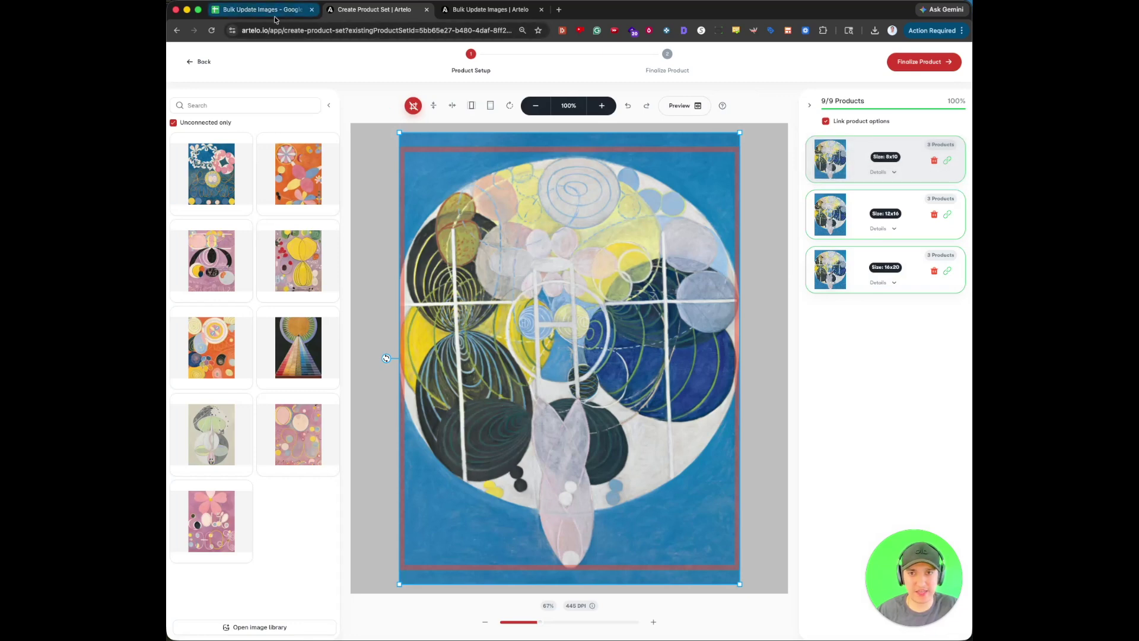
drag(283, 165, 419, 212)
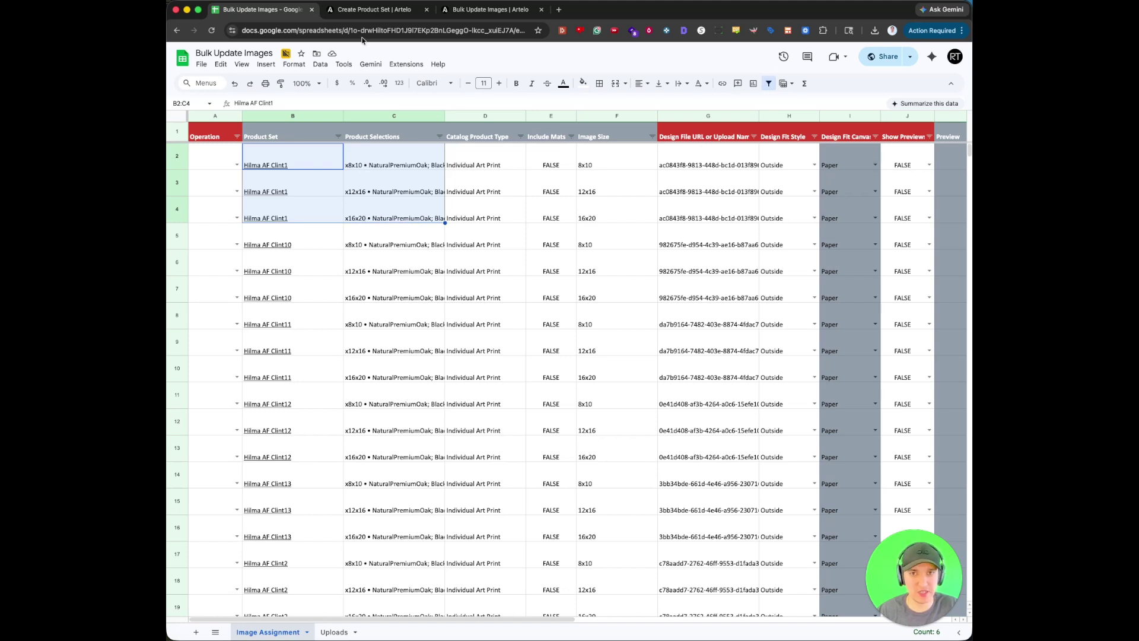
click(371, 9)
key(shift+super+4)
drag(799, 130, 971, 329)
click(268, 11)
click(409, 10)
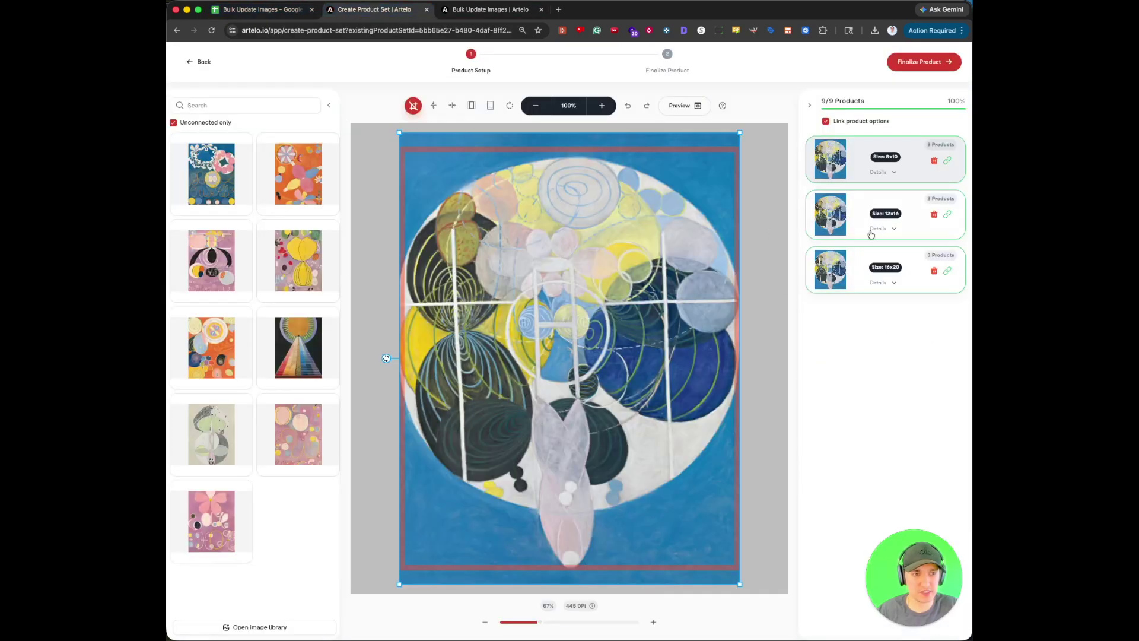
click(290, 15)
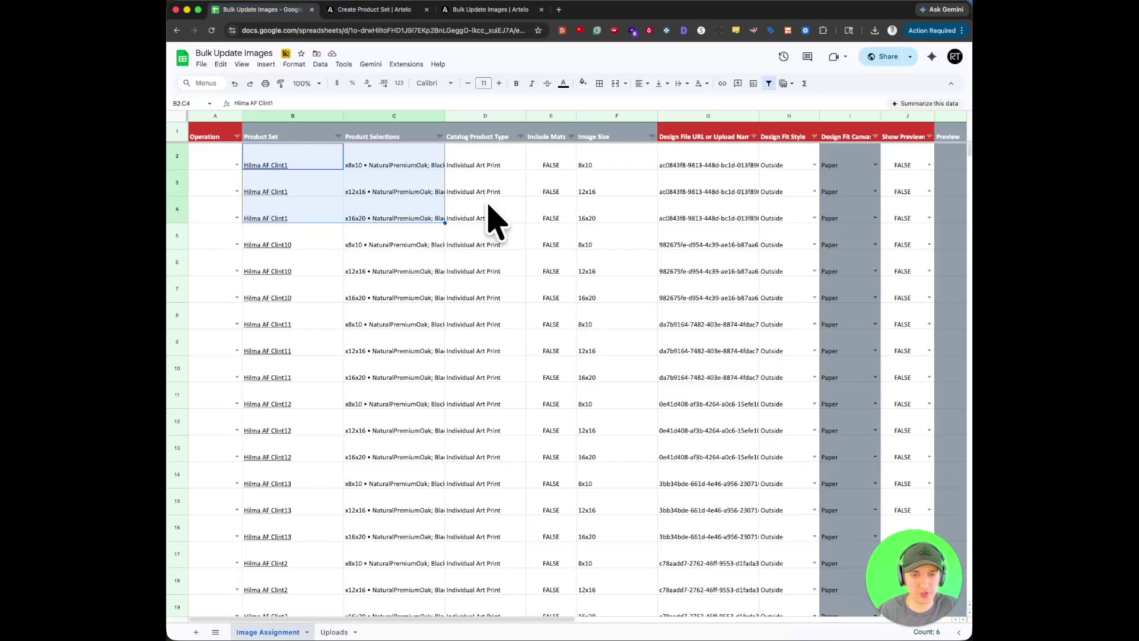
Examine the Image Size, Design Fit Style, Design Fit Canvas and Show Previews columns of the Image Assignment sheet
click(560, 234)
click(620, 156)
drag(620, 156, 617, 238)
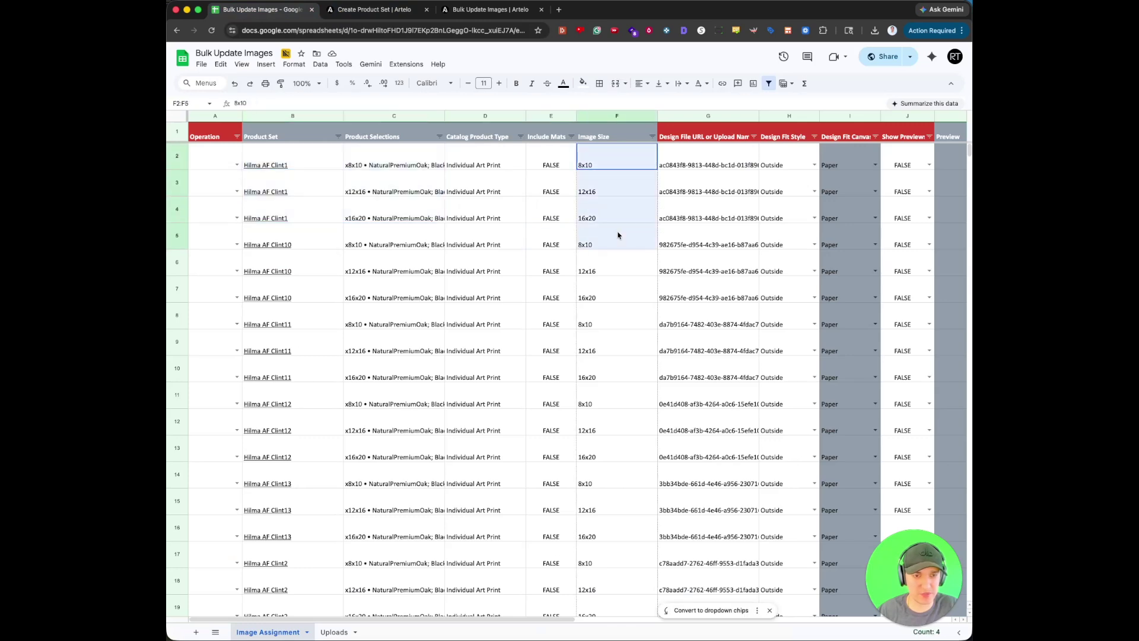
scroll(629, 232, right, 4)
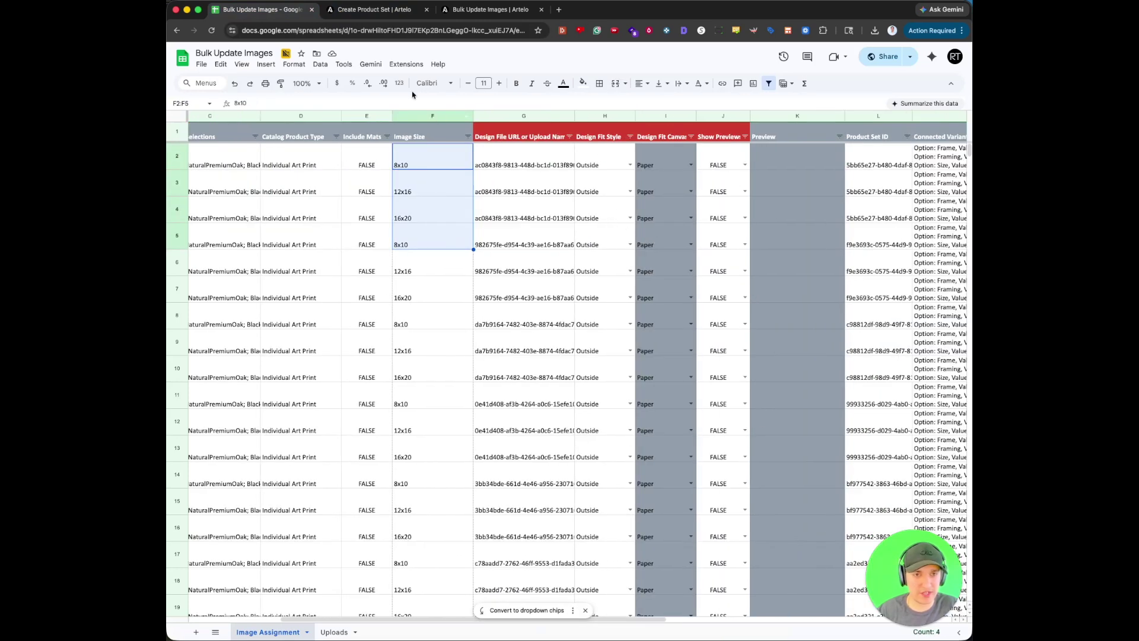
drag(594, 161, 725, 254)
click(725, 261)
Switch to Artelo's design editor and fit the Hilma AF Clint1 design by height inside the print area
click(391, 10)
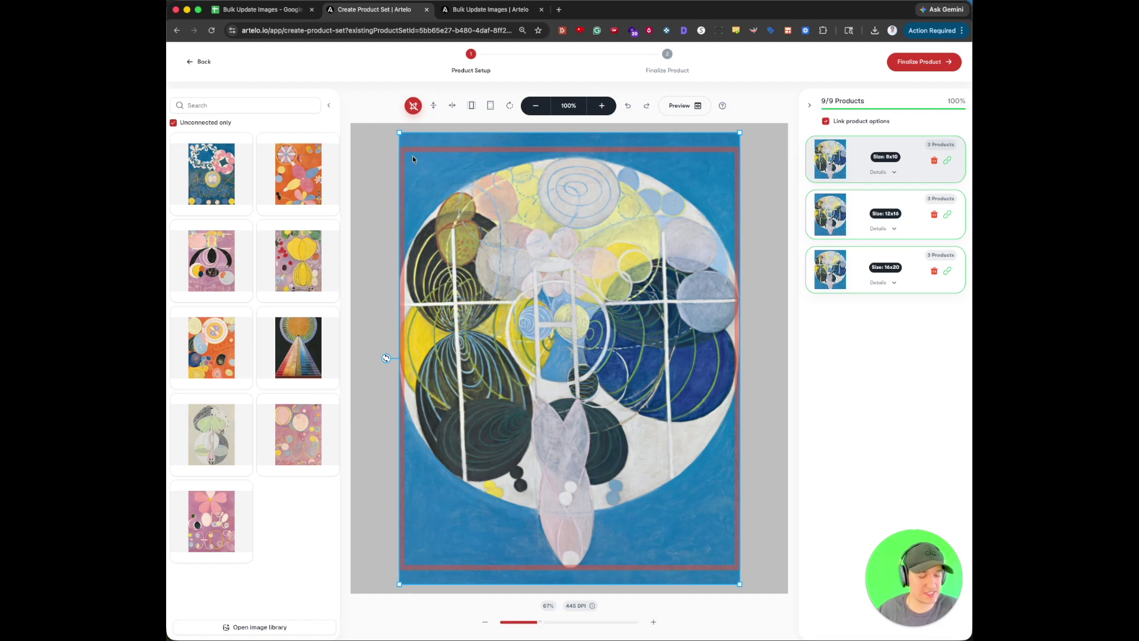
click(489, 107)
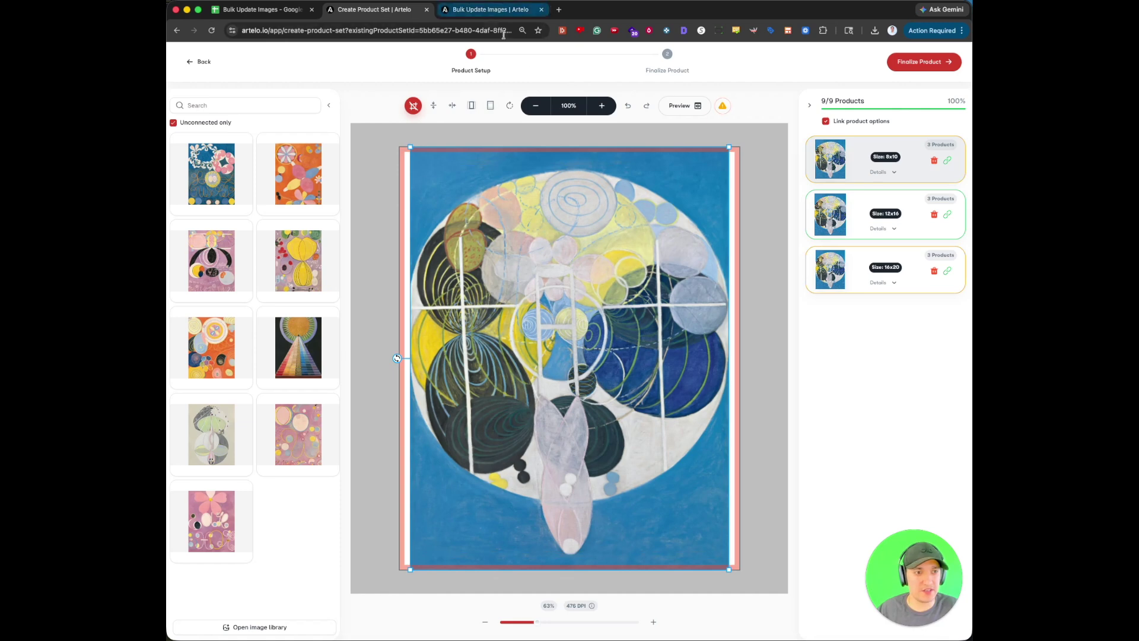
Check the available Design Fit Canvas options and the Show Previews cell for the first Hilma AF Clint1 row in the spreadsheet
click(261, 9)
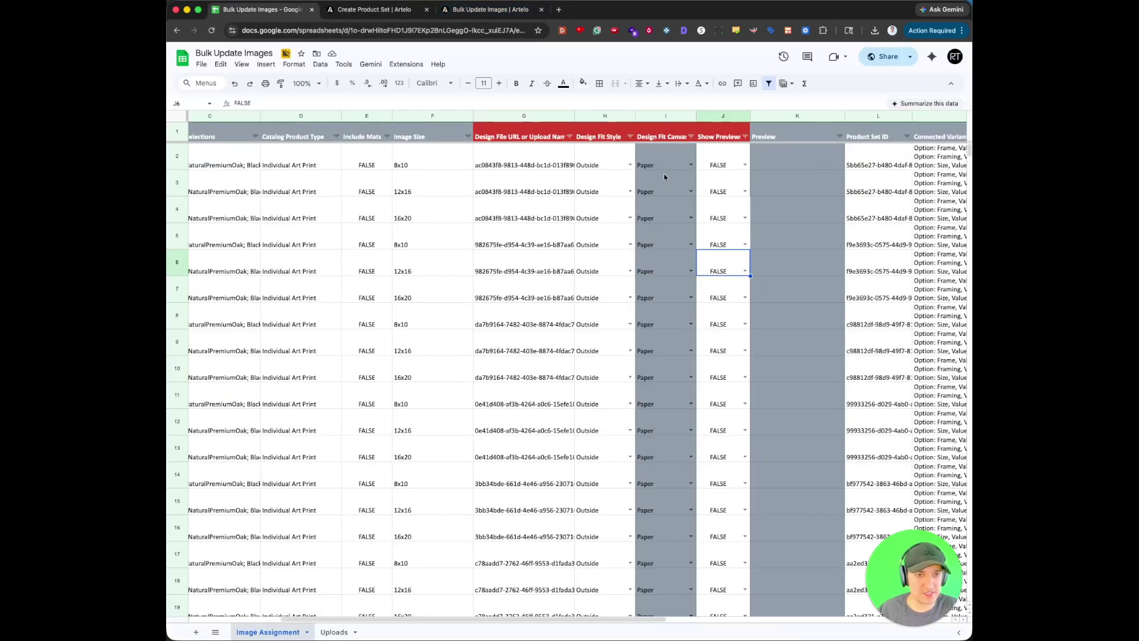
click(650, 168)
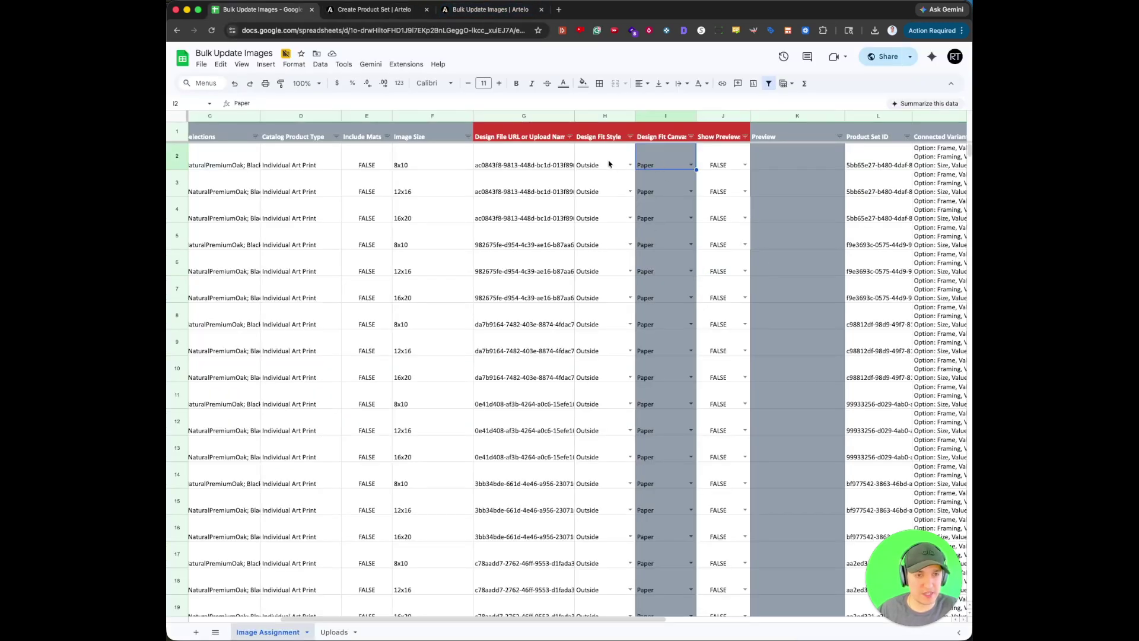
click(690, 167)
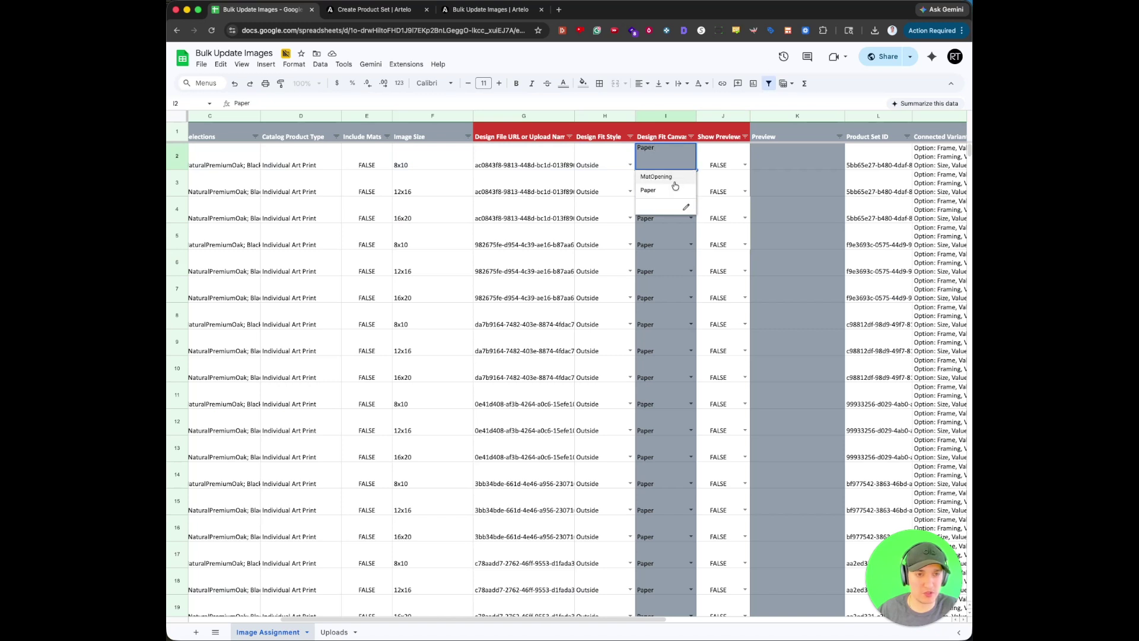
click(724, 160)
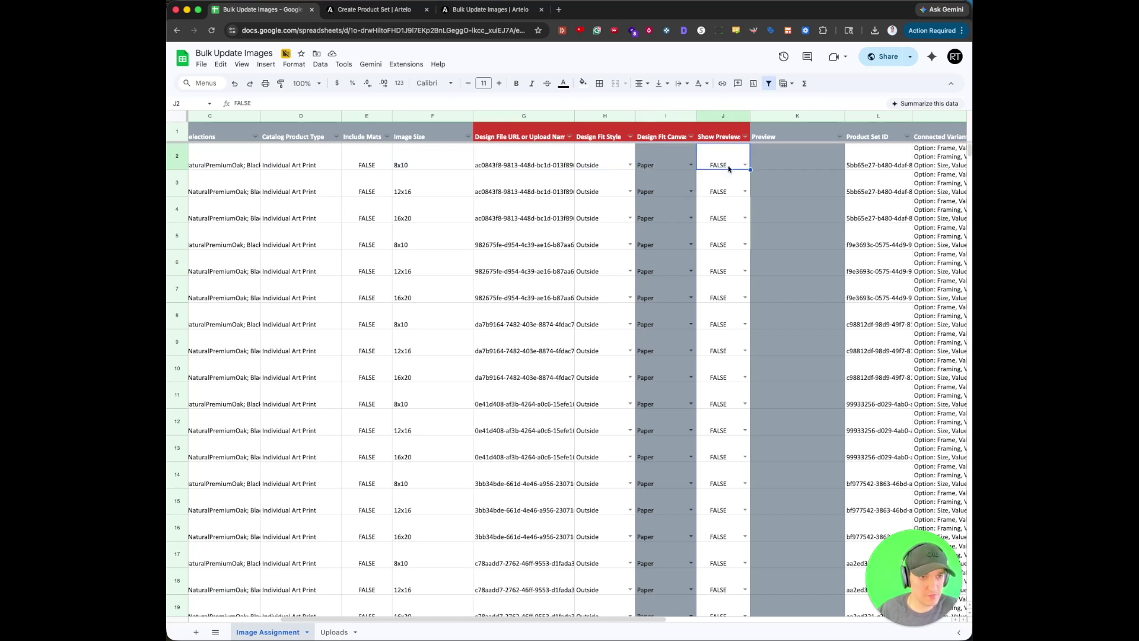
Locate the first empty design file cell, in the Hilma AF Clint4 8x10 row, and open the Uploads sheet with the image IDs
click(531, 244)
key(ctrl+Down)
key(Down)
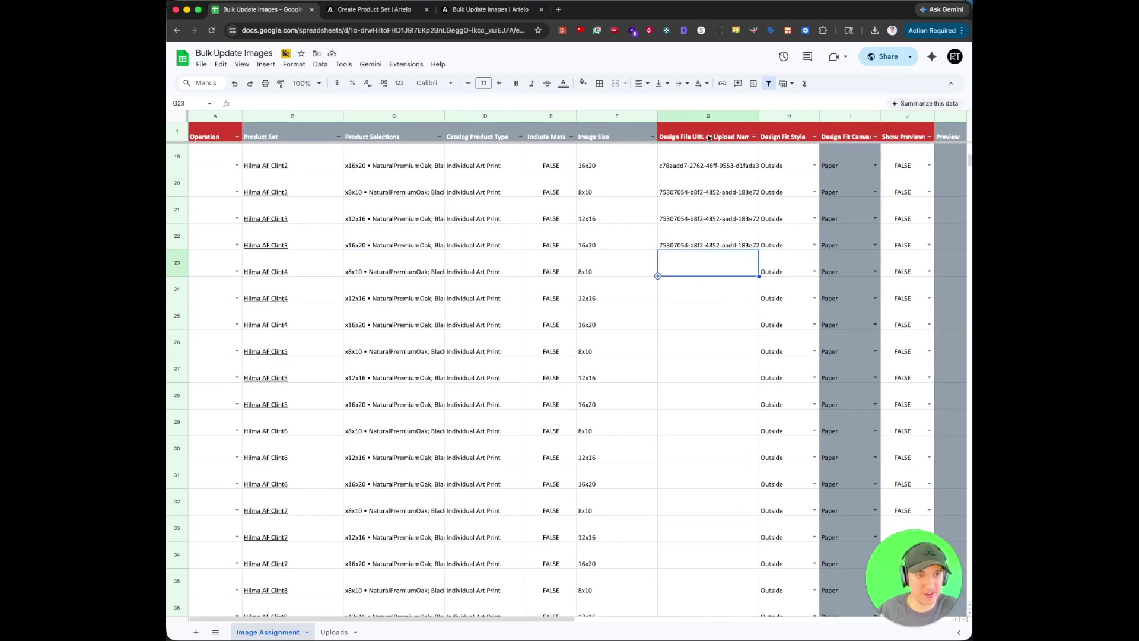
click(334, 631)
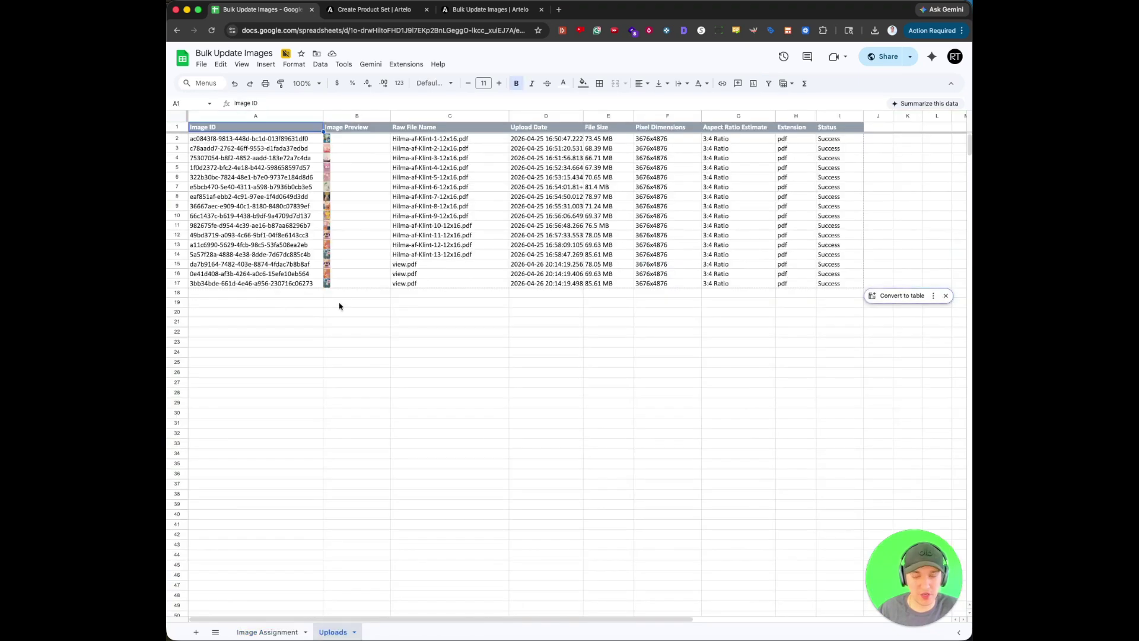
Increase the row heights across the Uploads sheet to enlarge the image previews, and reduce the header row's height
click(177, 116)
drag(177, 250, 178, 280)
click(407, 290)
click(219, 150)
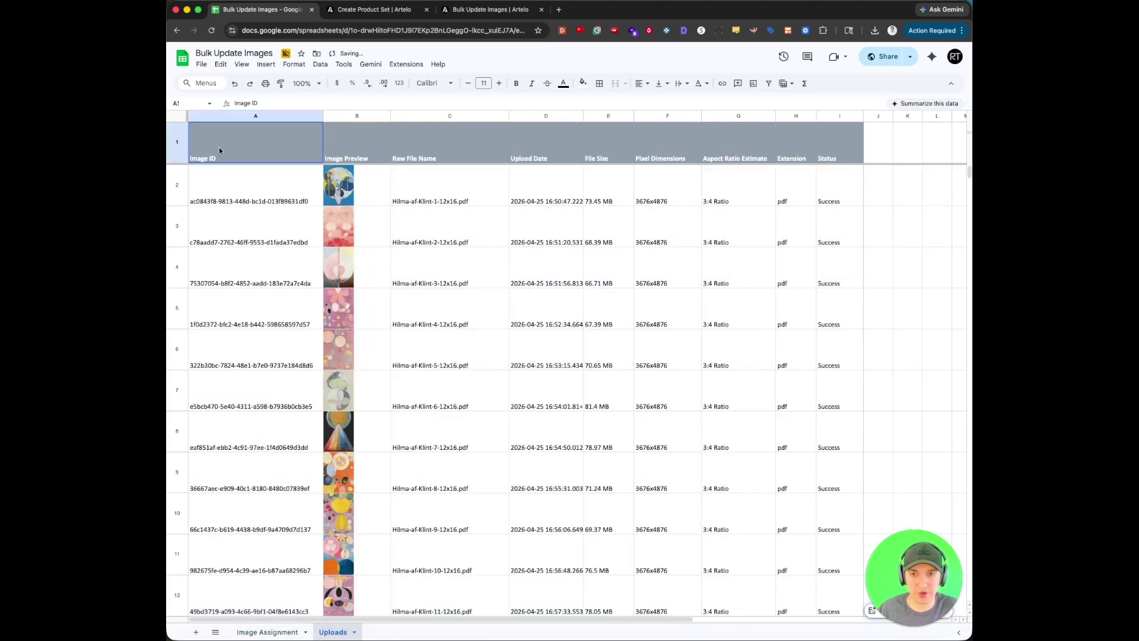
click(178, 151)
drag(178, 163, 177, 138)
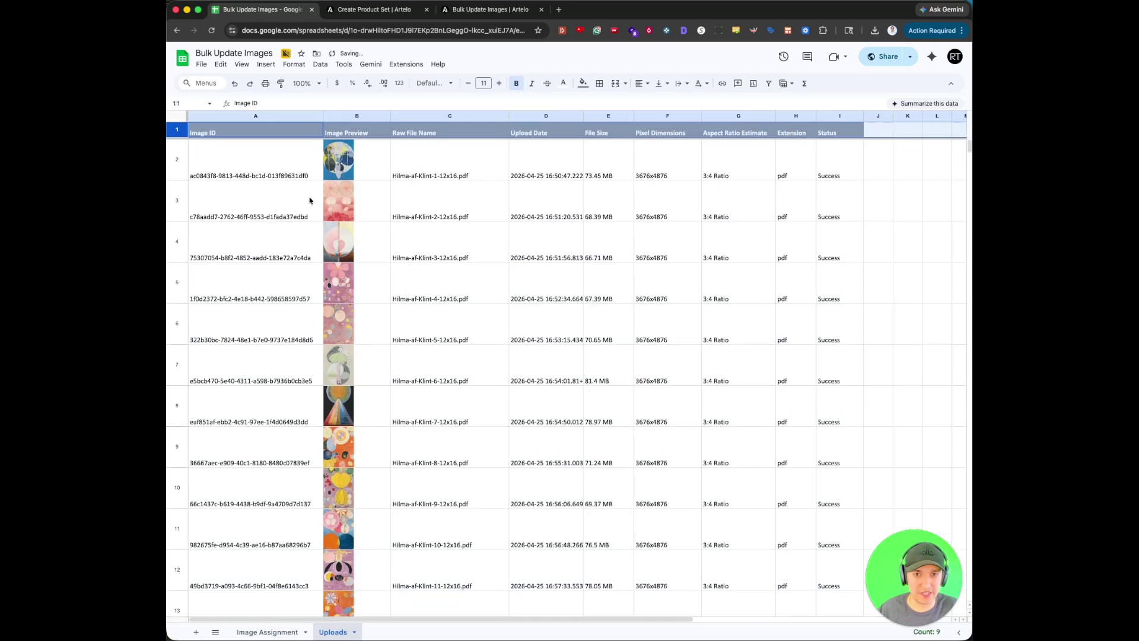
Compare the images listed in the Uploads sheet with the files on Artelo's Uploads page, and return to the spreadsheet
click(338, 202)
drag(279, 172, 857, 460)
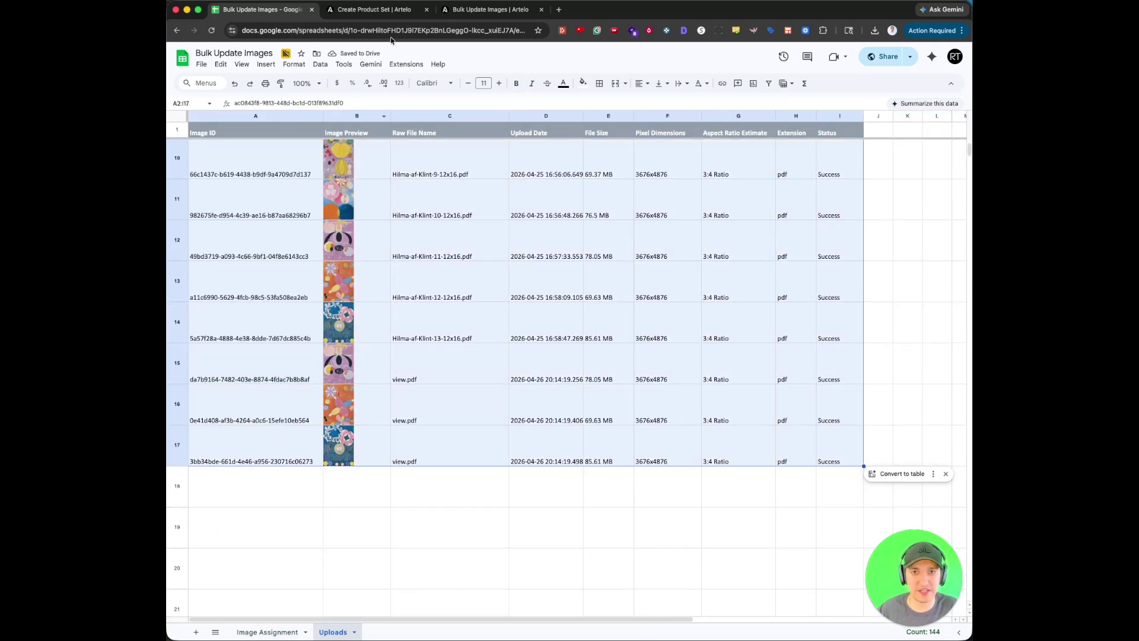
click(391, 11)
click(202, 61)
click(202, 61)
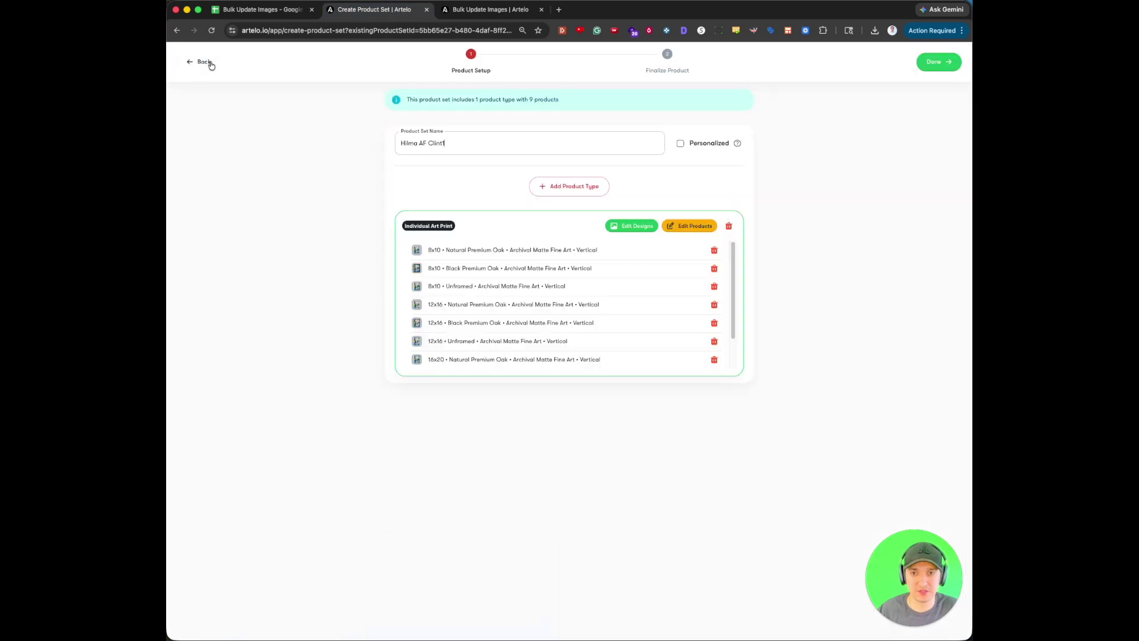
click(202, 61)
click(673, 368)
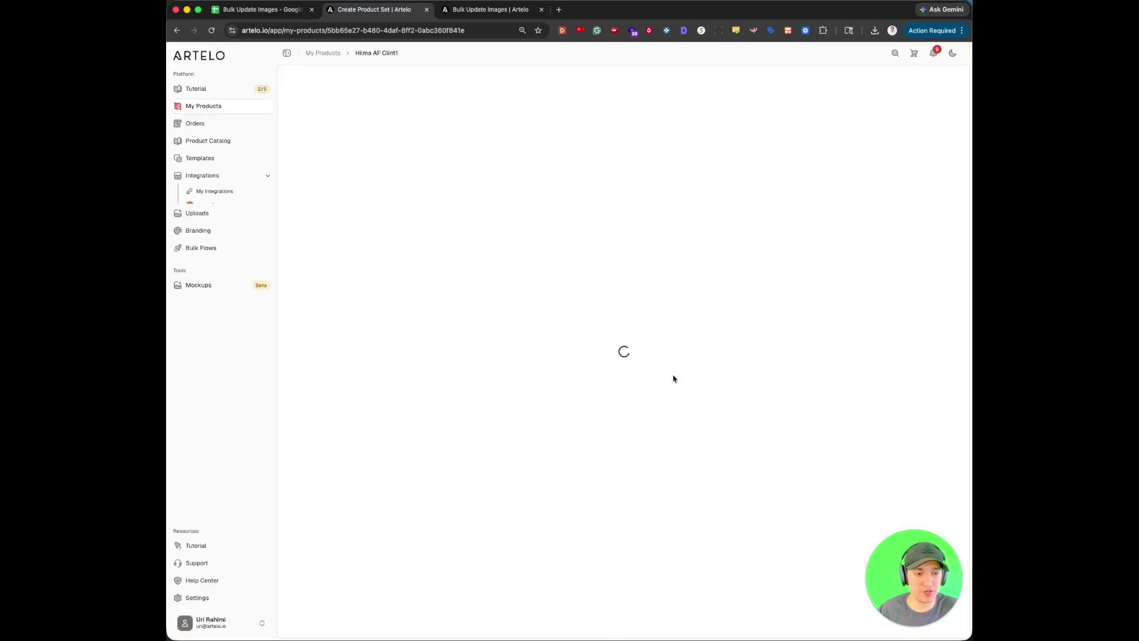
click(207, 237)
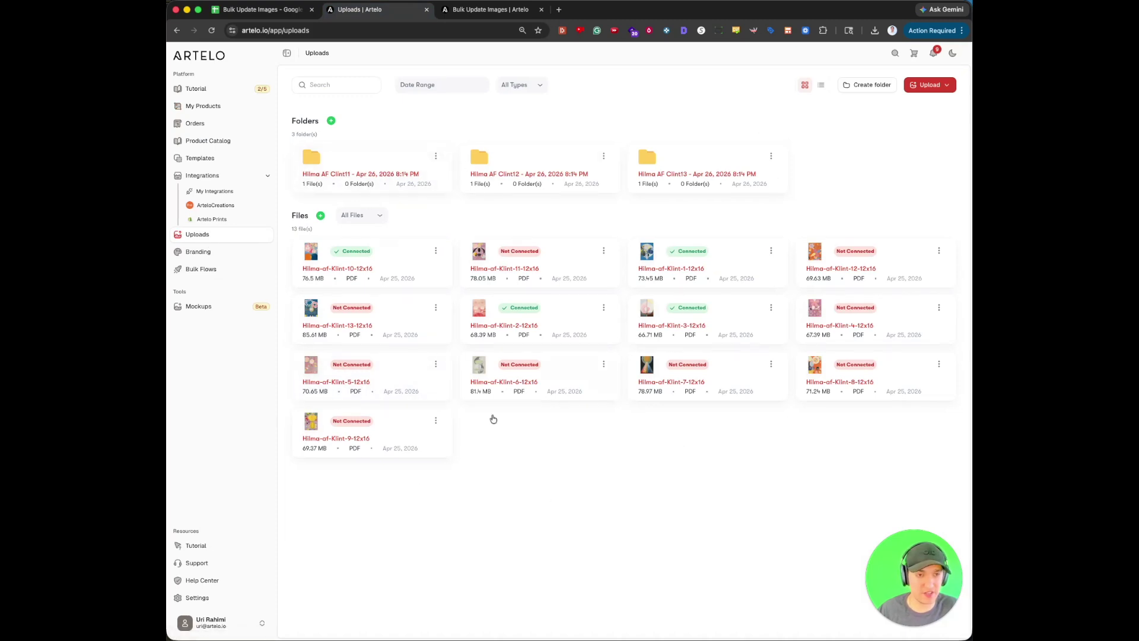
key(super+1)
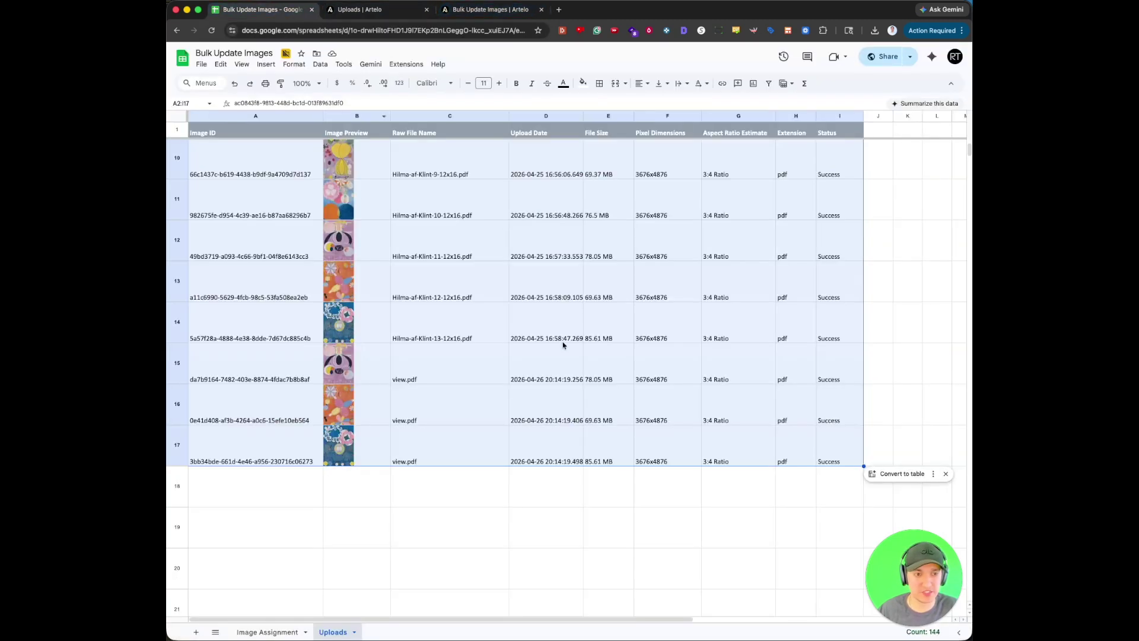
Examine the Aspect Ratio Estimate and Raw File Name columns and the image previews in the Uploads sheet
click(707, 268)
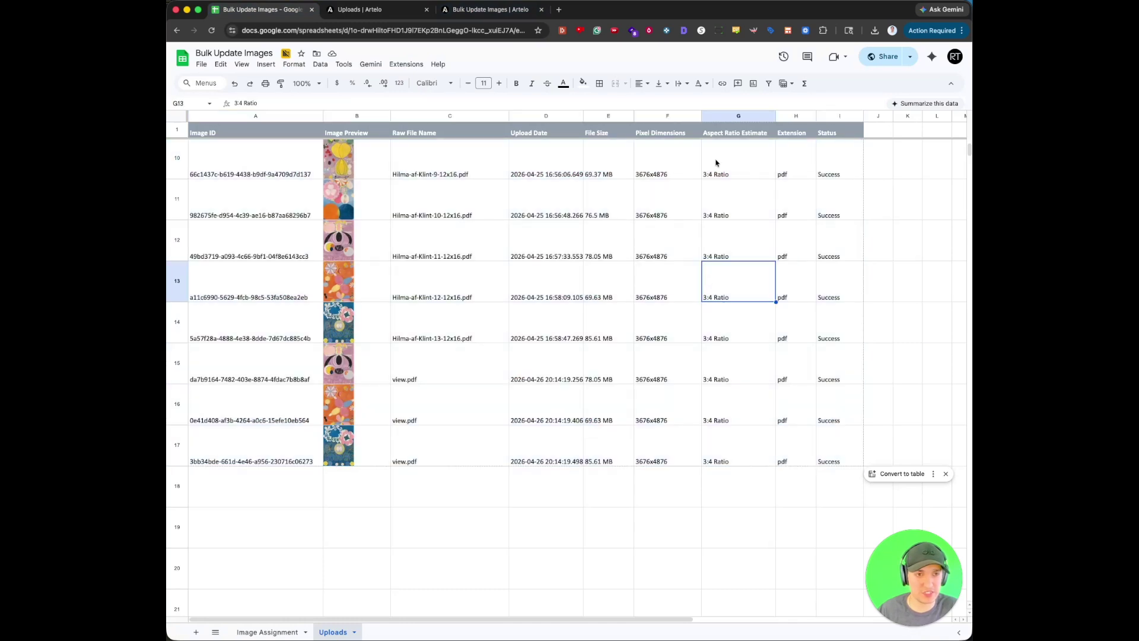
drag(716, 163, 724, 419)
drag(490, 196, 473, 369)
scroll(474, 368, up, 5)
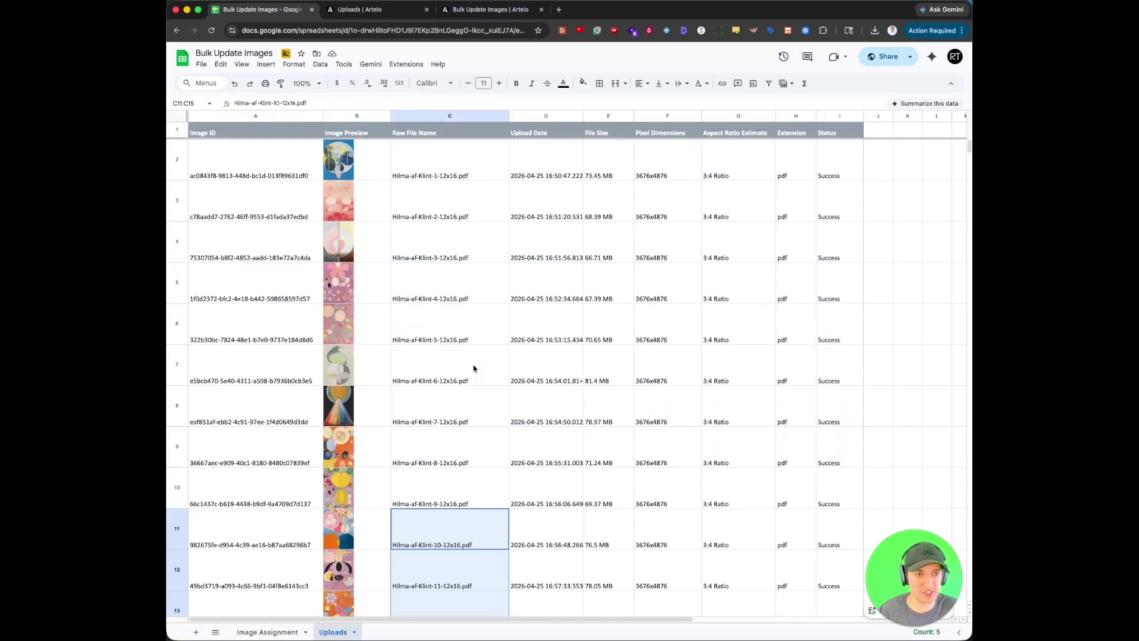
scroll(474, 369, down, 3)
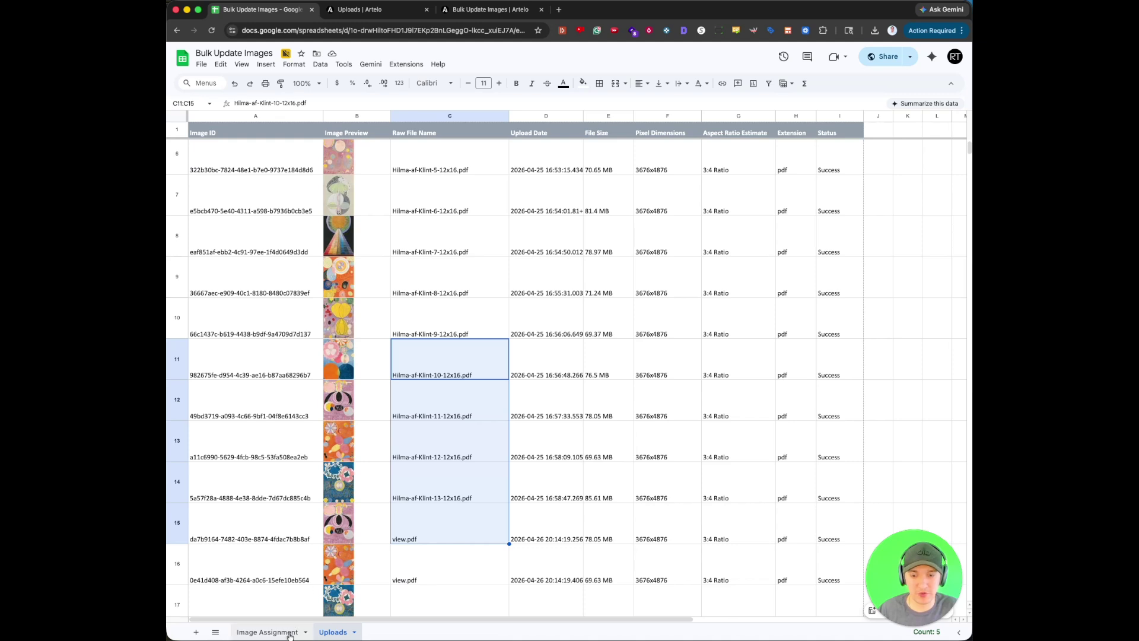
Check the Hilma AF Clint4 to Clint6 rows in the Image Assignment sheet and return to the Uploads sheet
click(267, 632)
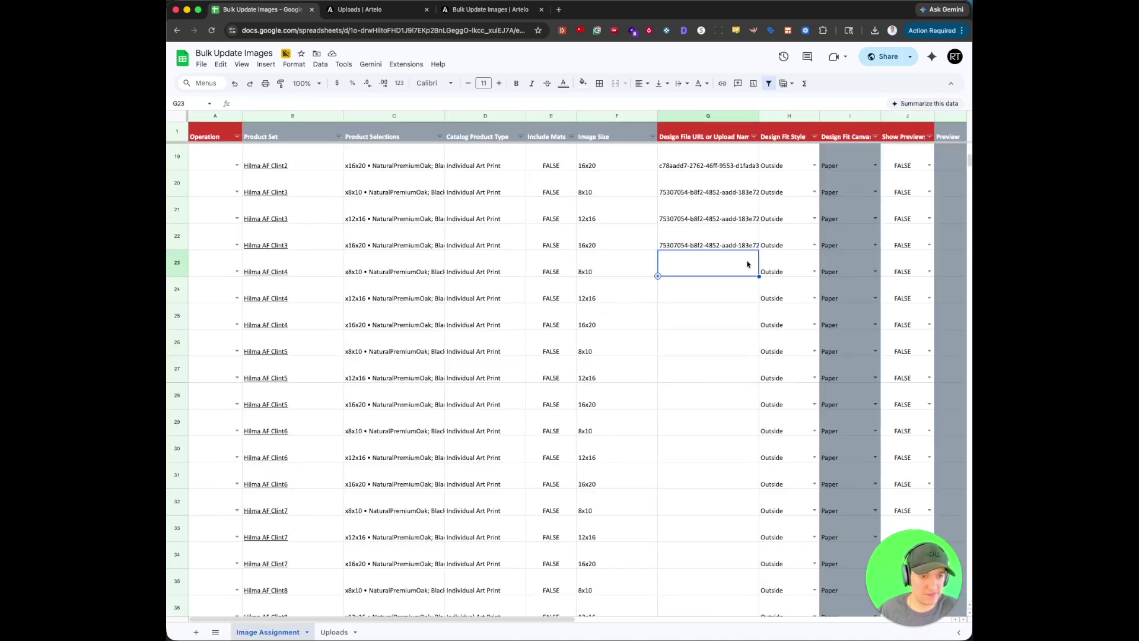
drag(323, 269, 309, 474)
click(334, 632)
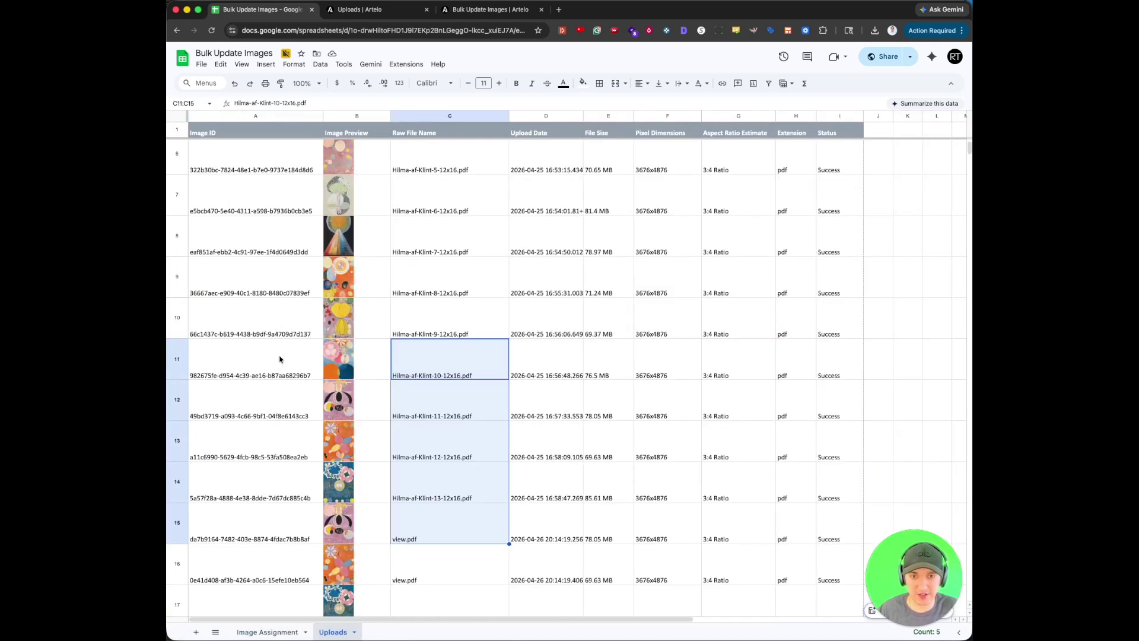
Copy the image IDs of Hilma-af-Klint-4, 5 and 6 into the design file column, starting at the Hilma AF Clint4 8x10 row
scroll(418, 273, up, 4)
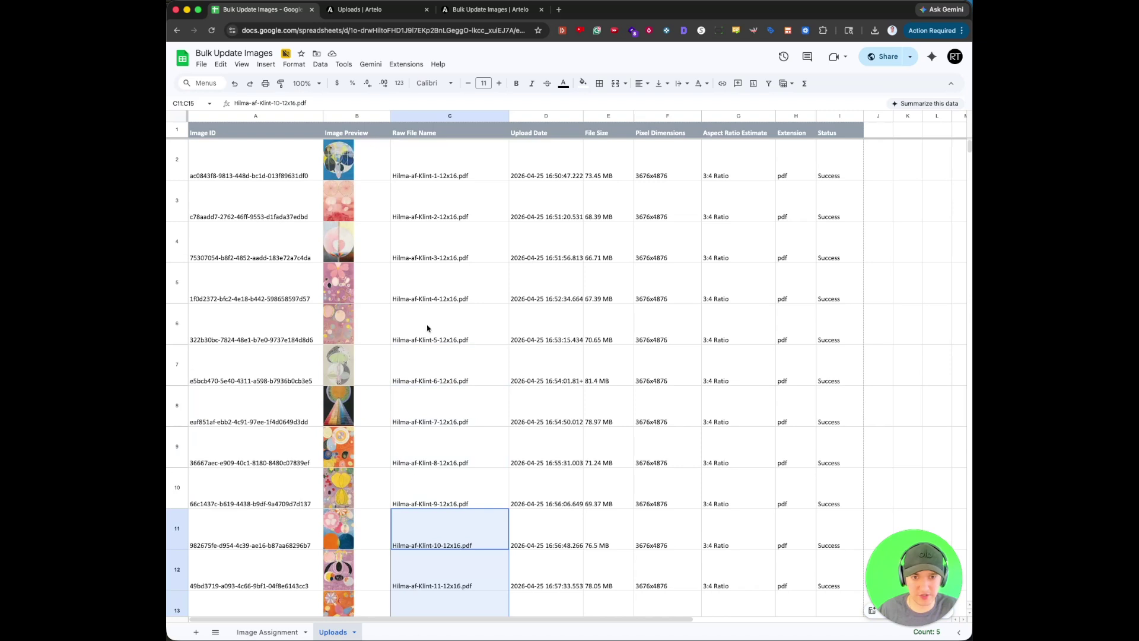
drag(427, 295, 269, 359)
click(284, 292)
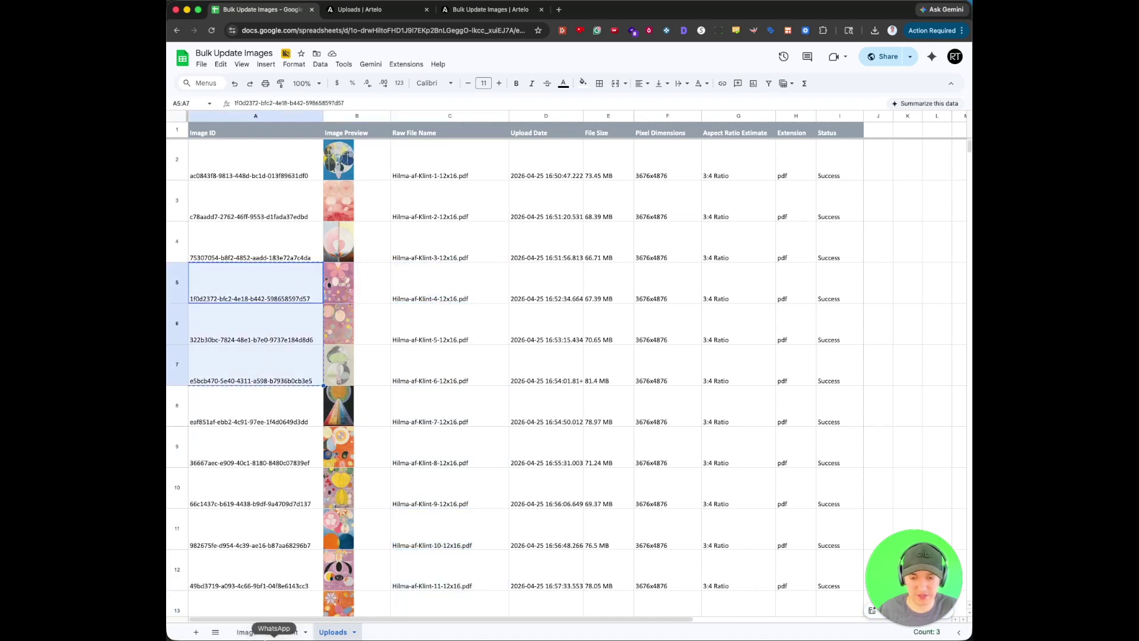
click(268, 631)
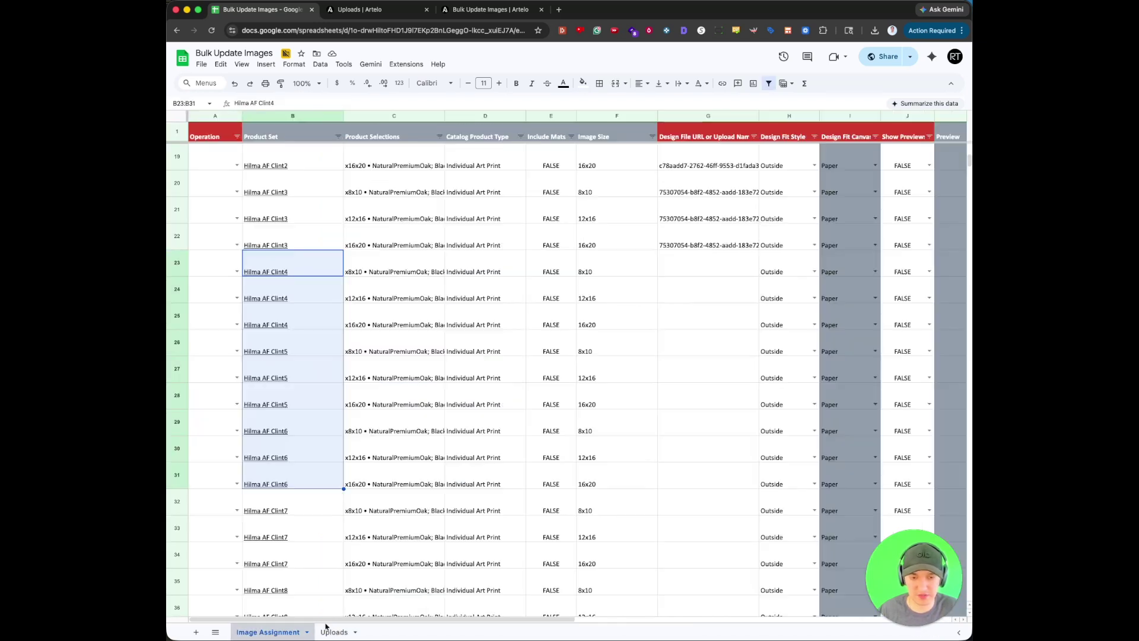
click(707, 271)
key(ctrl+v)
Move the second pasted image ID to the Hilma AF Clint5 8x10 row and the third to the Hilma AF Clint6 8x10 row
drag(291, 351, 681, 356)
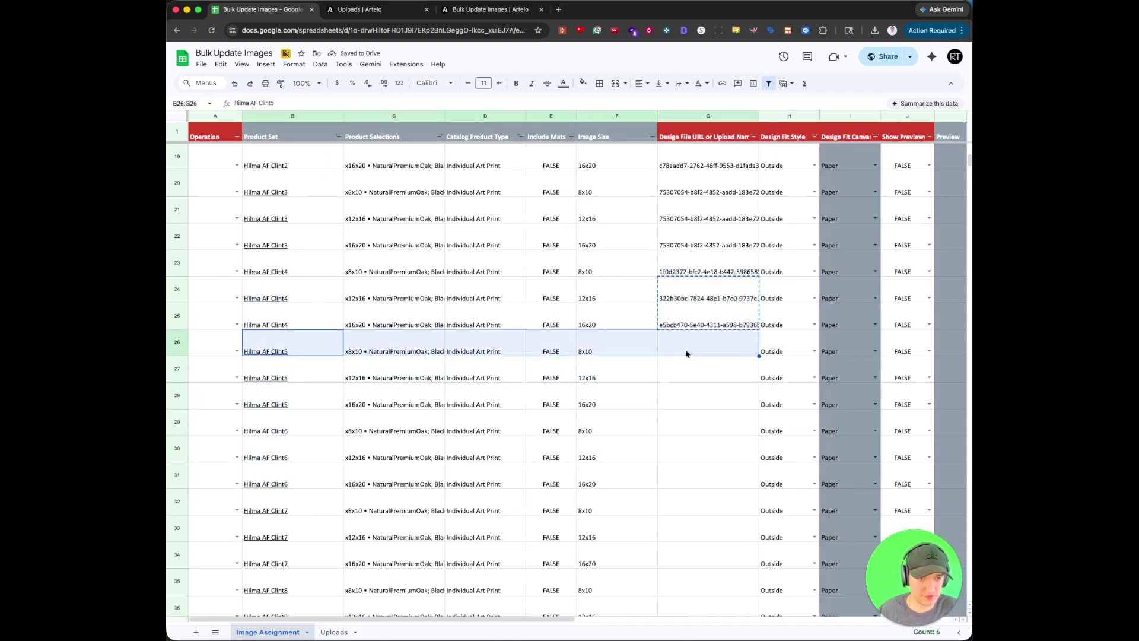
click(681, 356)
key(ctrl+v)
click(693, 379)
key(ctrl+x)
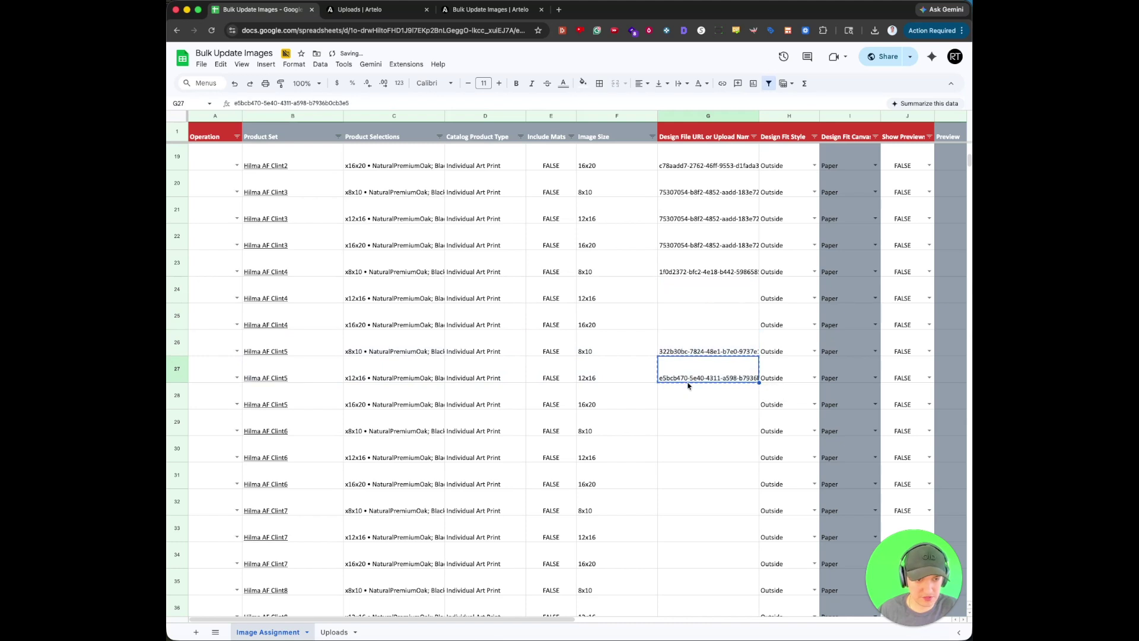
drag(245, 423, 682, 476)
click(682, 422)
key(ctrl+v)
Fill each 8x10 row's image ID down to the 12x16 and 16x20 rows of Hilma AF Clint6, Clint5 and Clint4
key(ctrl+d)
drag(700, 342, 702, 389)
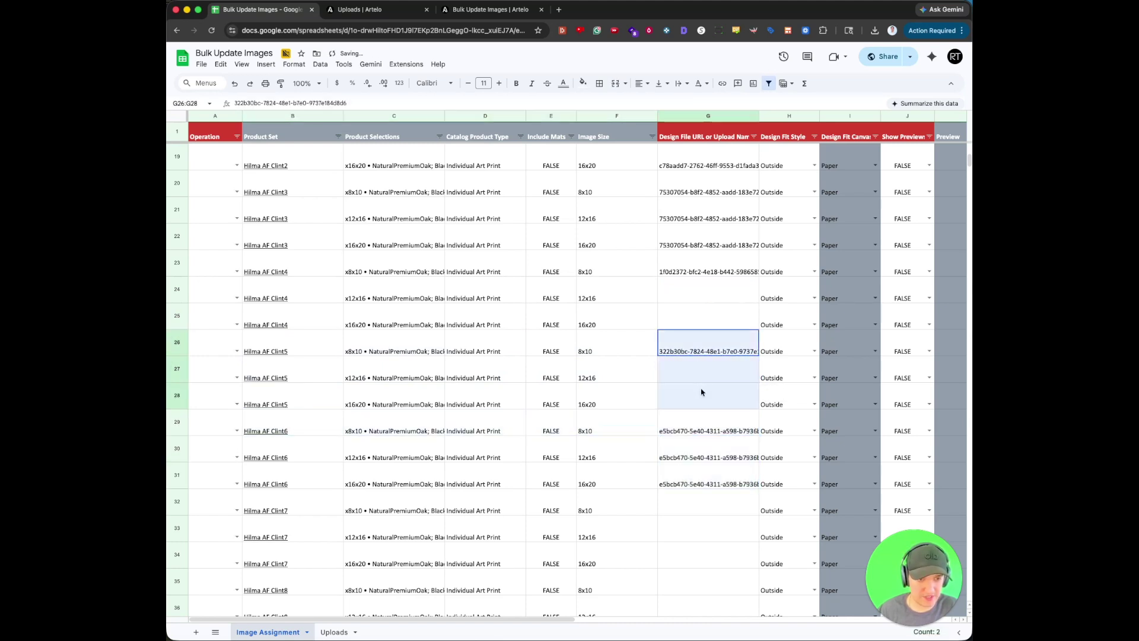
key(ctrl+d)
drag(703, 274, 705, 312)
key(ctrl+d)
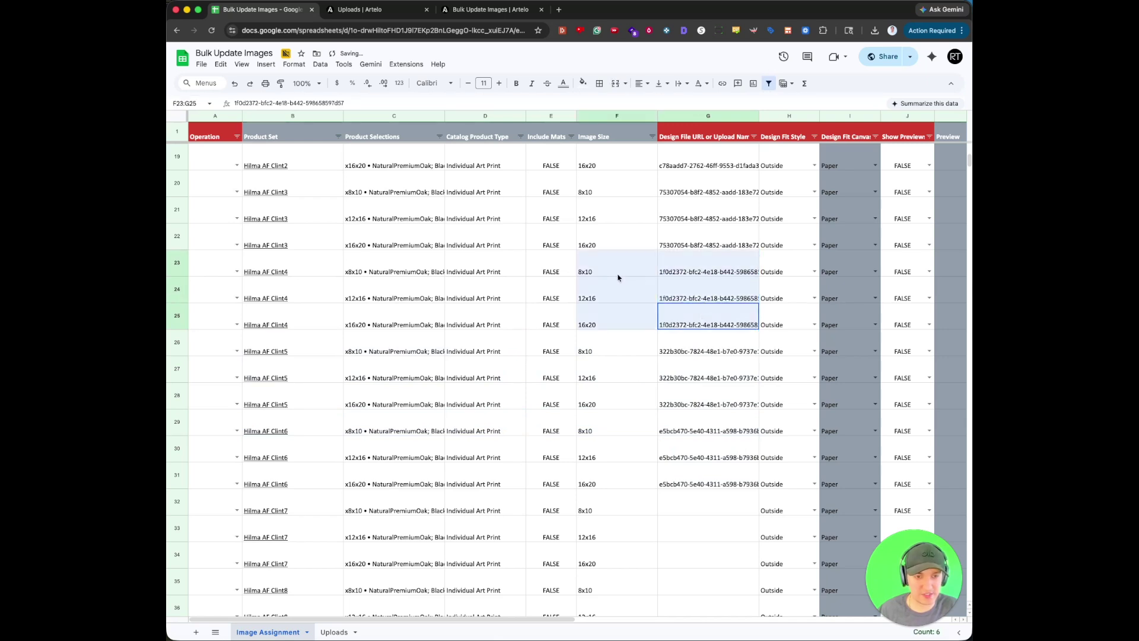
Compare the image sizes with the assigned design IDs in the Hilma AF Clint4 rows and review the rows through Clint6
drag(615, 272, 661, 315)
click(665, 325)
click(664, 270)
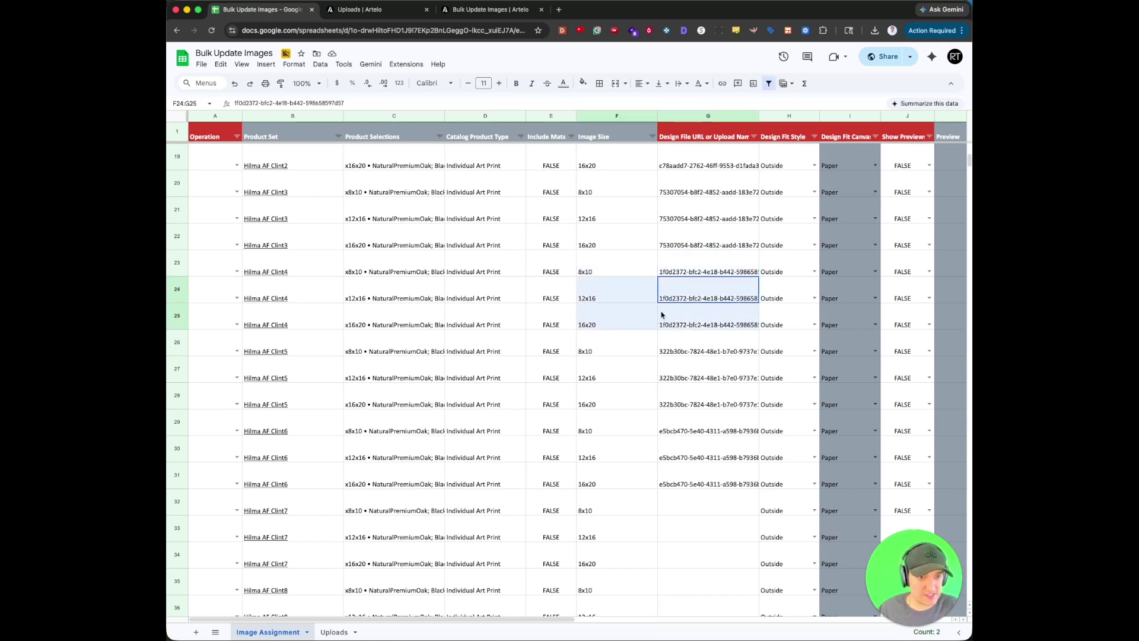
click(662, 315)
drag(674, 483, 289, 187)
Set the Operation to Update for all Hilma AF Clint3 to Clint6 rows
click(236, 192)
click(228, 203)
drag(232, 201, 702, 191)
key(ctrl+d)
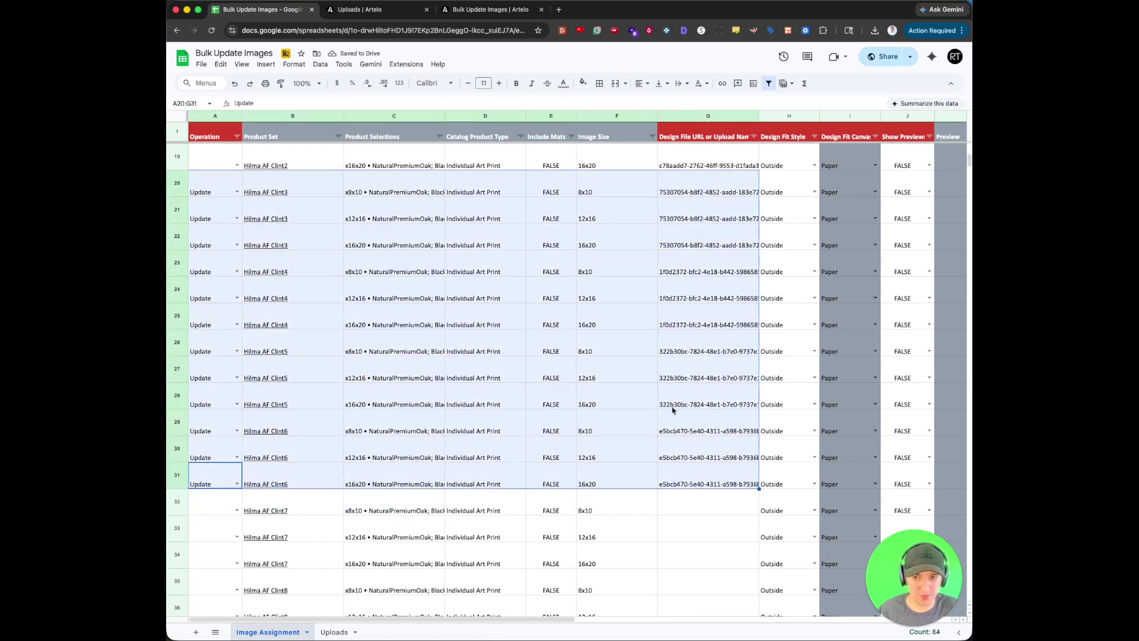
scroll(672, 402, down, 8)
click(673, 363)
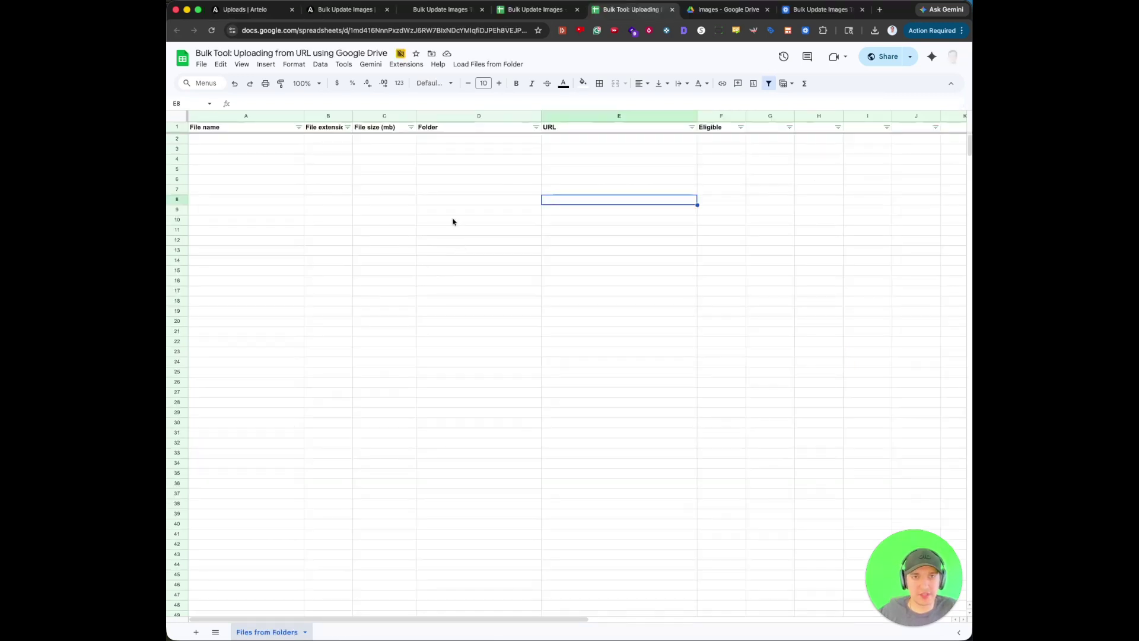
Switch to the Bulk Update Images help article and read the protip about fetching Google Drive files in bulk
click(443, 9)
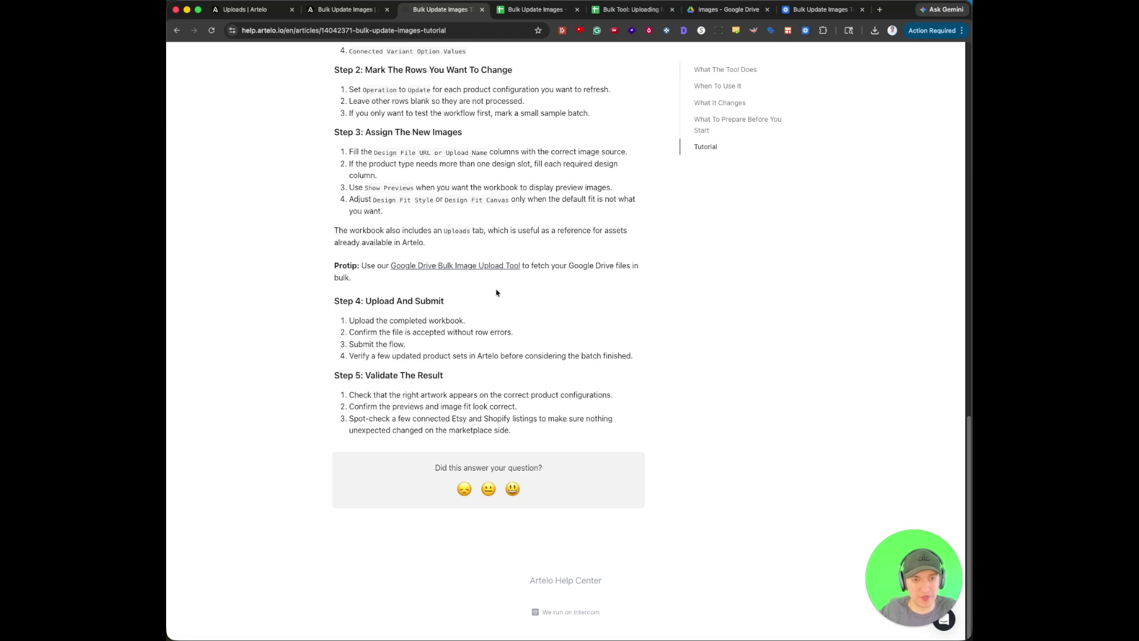
drag(568, 265, 613, 272)
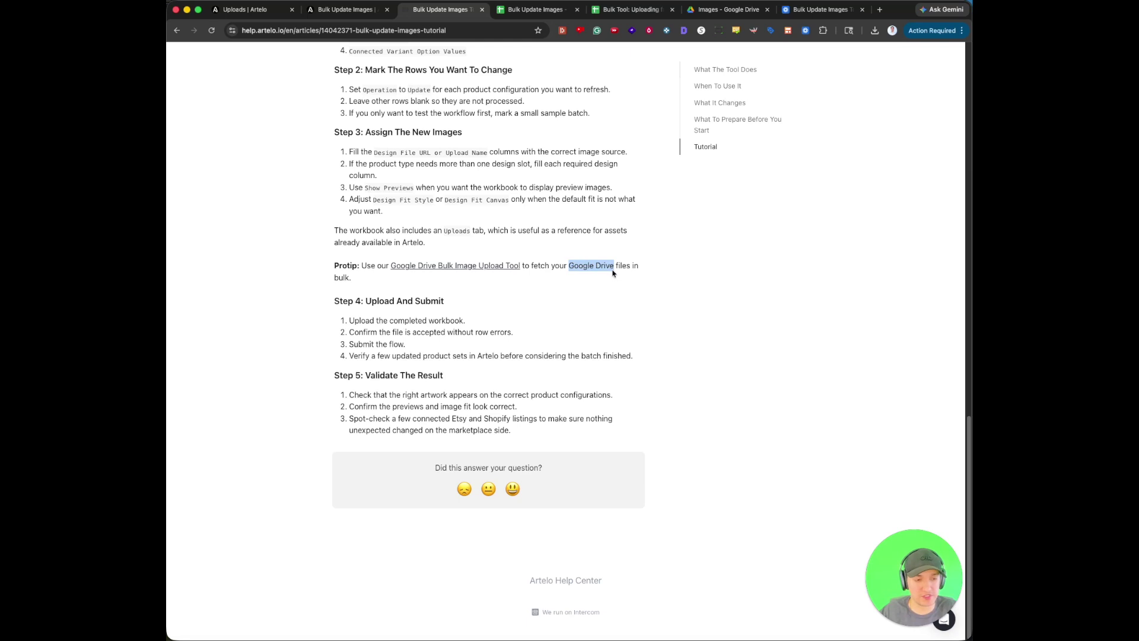
click(613, 272)
drag(568, 265, 612, 268)
click(613, 270)
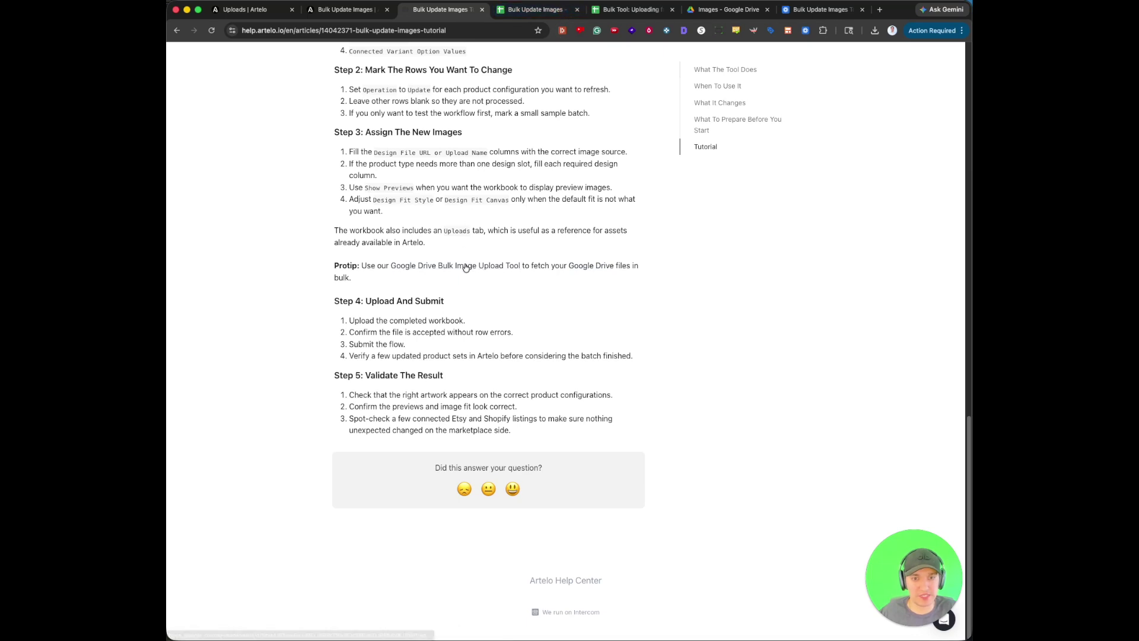
Open the Google Drive Bulk Image Upload Tool linked in the article and check its option for making a copy
click(415, 266)
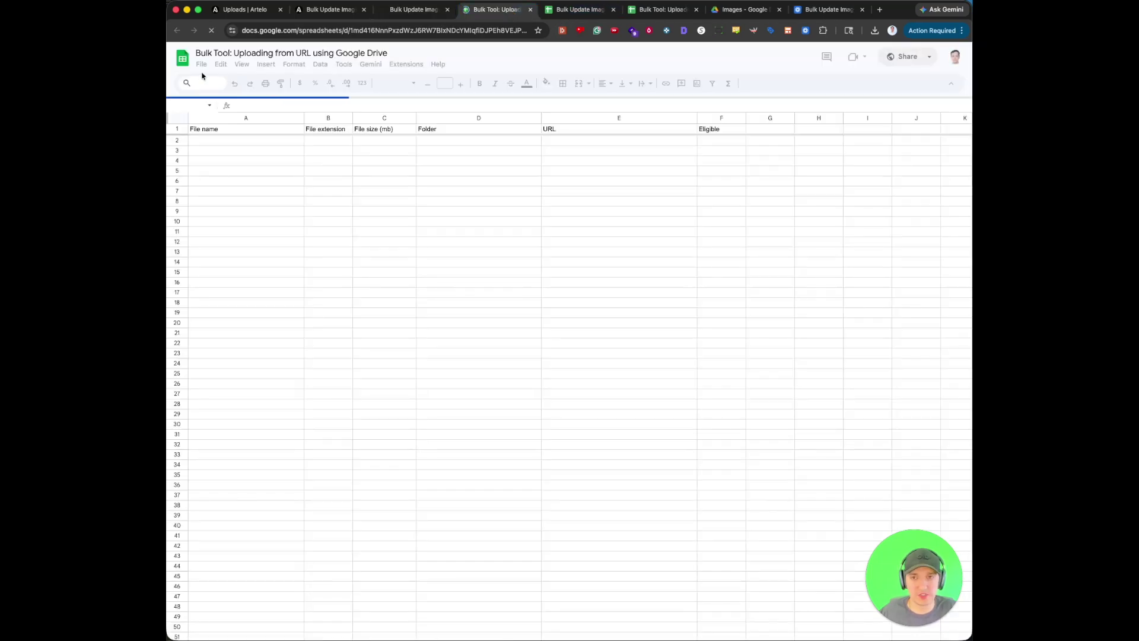
click(201, 64)
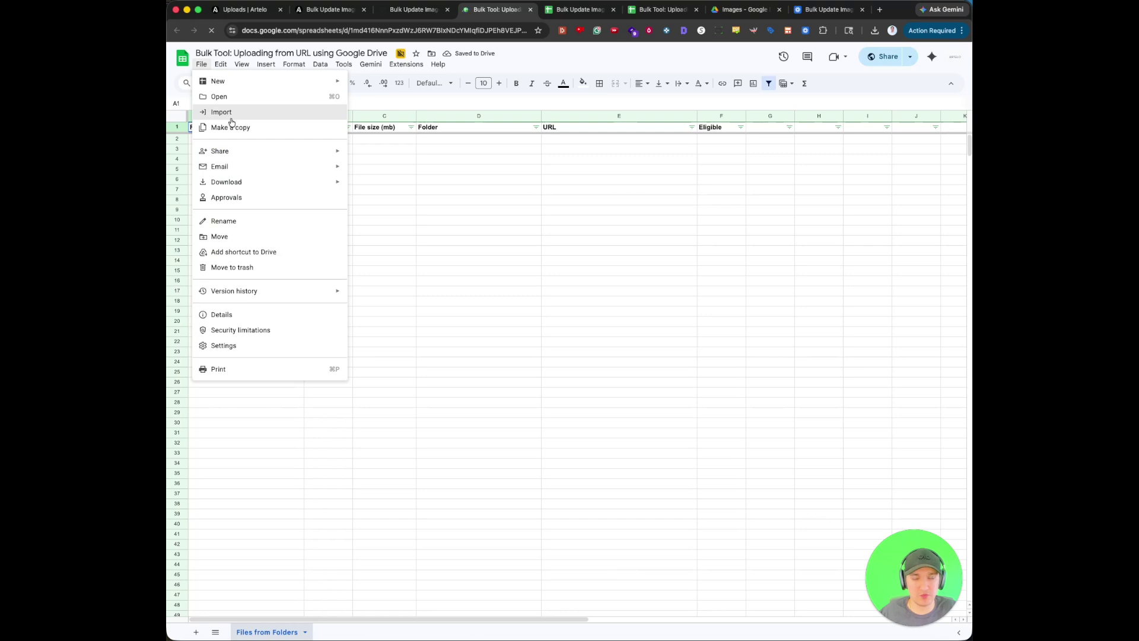
click(438, 189)
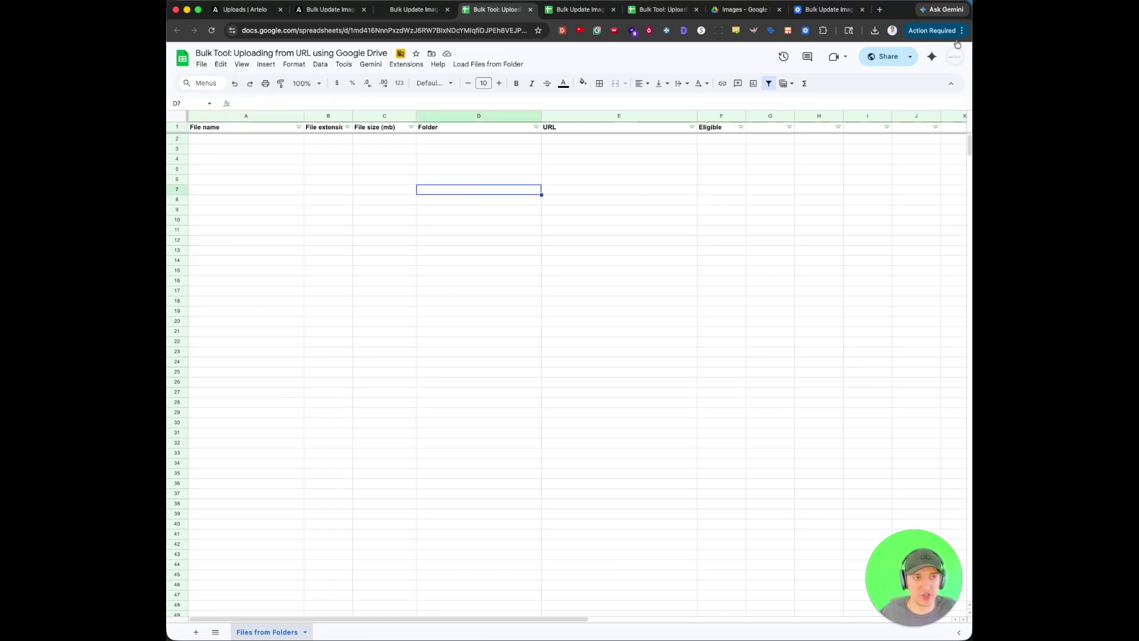
Switch to the Images folder in Google Drive and copy its share link
drag(749, 11, 583, 11)
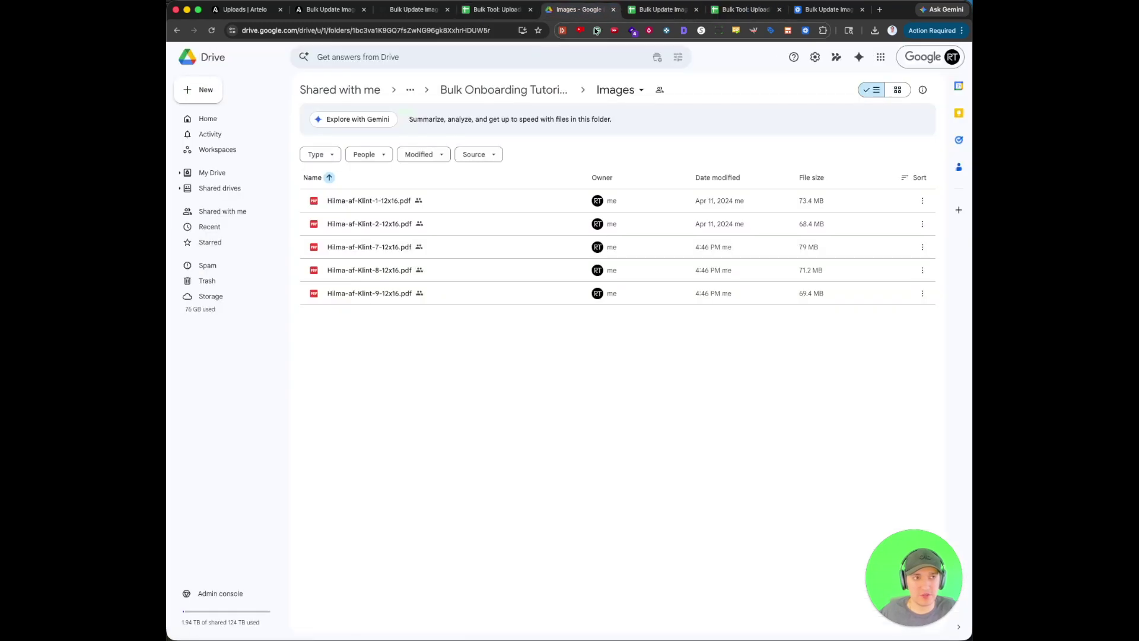
click(660, 91)
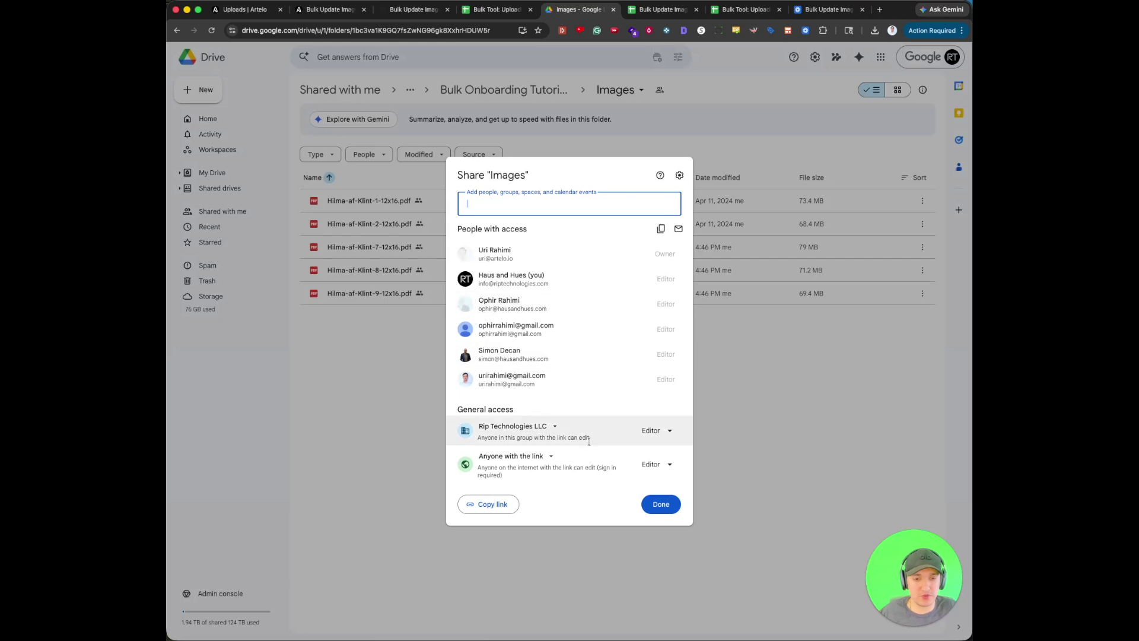
click(489, 504)
click(751, 380)
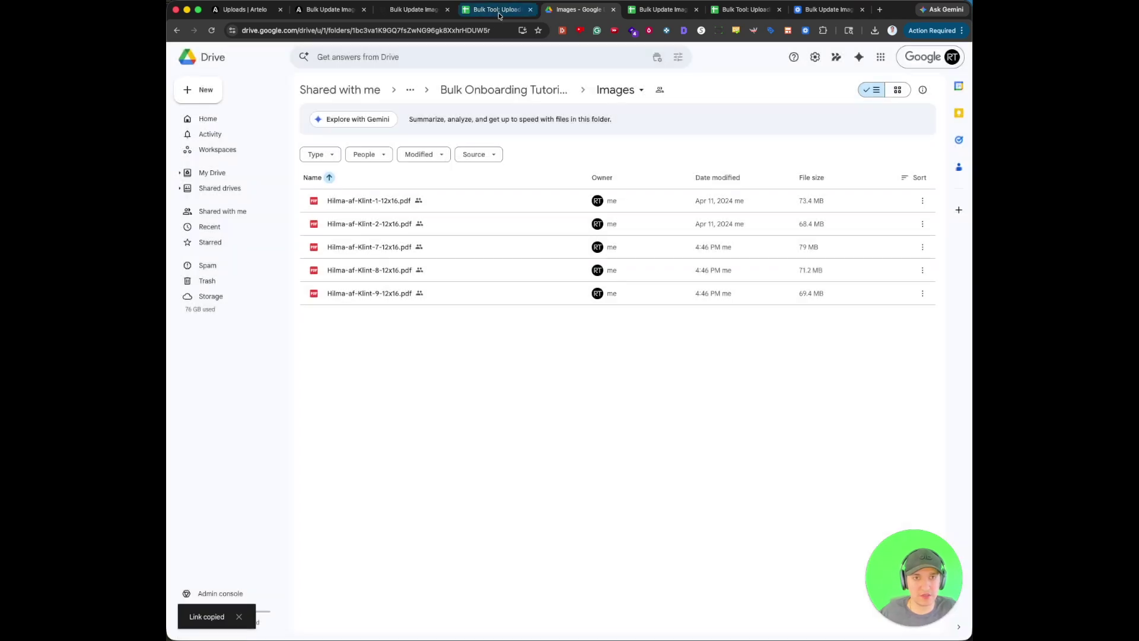
In the Bulk Tool spreadsheet, load the files from the Images folder by submitting its copied link as Folder URL 1
click(493, 10)
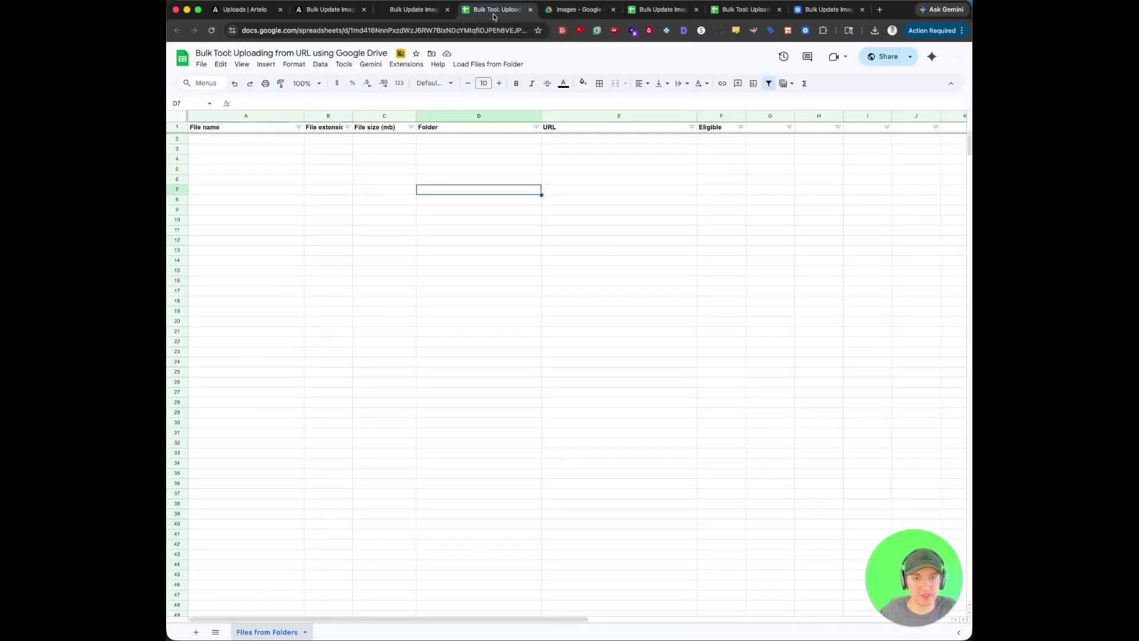
click(489, 64)
click(501, 81)
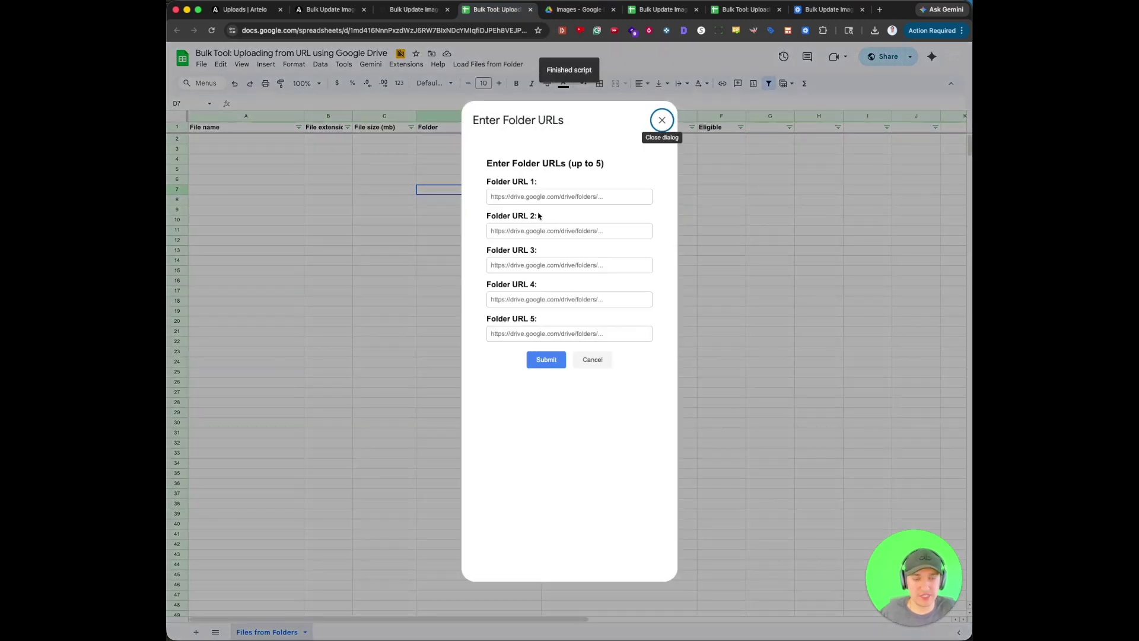
click(540, 196)
key(super+v)
click(546, 360)
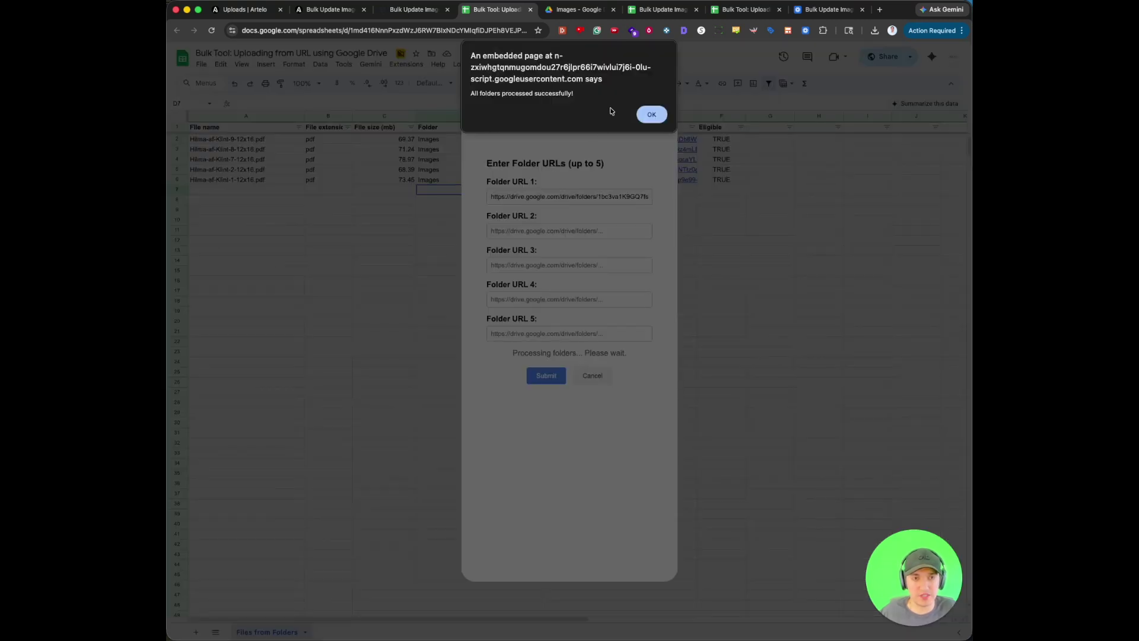
click(648, 115)
click(449, 209)
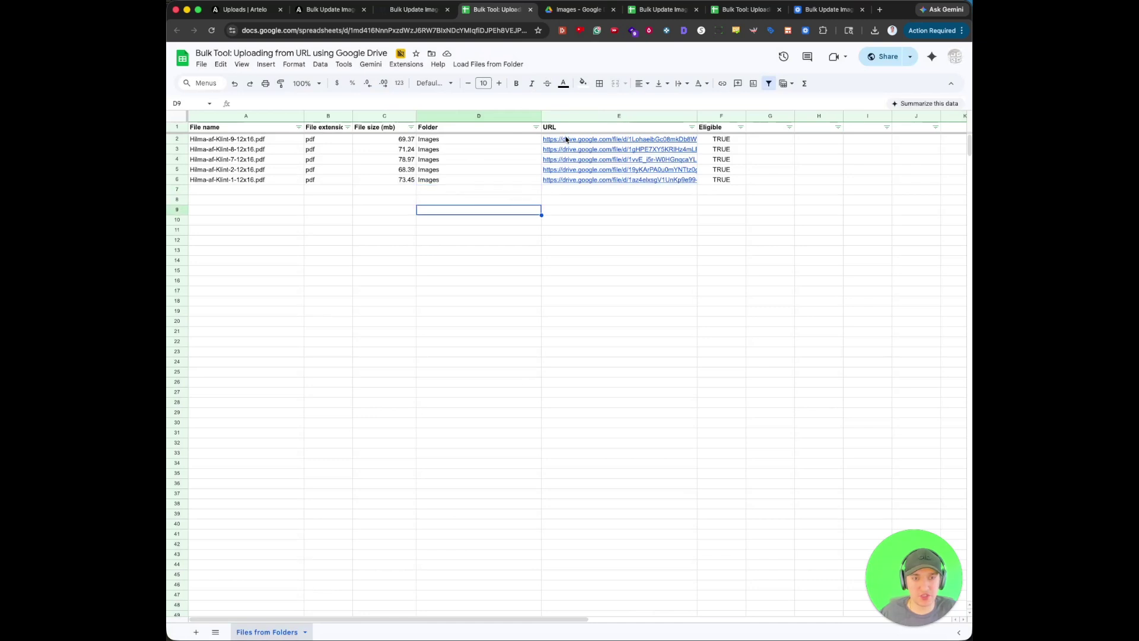
Examine the Google Drive URLs fetched for the PDF files and preview the one for Hilma-af-Klint-9-12x16.pdf
drag(567, 139, 564, 181)
click(466, 196)
drag(465, 184, 595, 145)
click(595, 142)
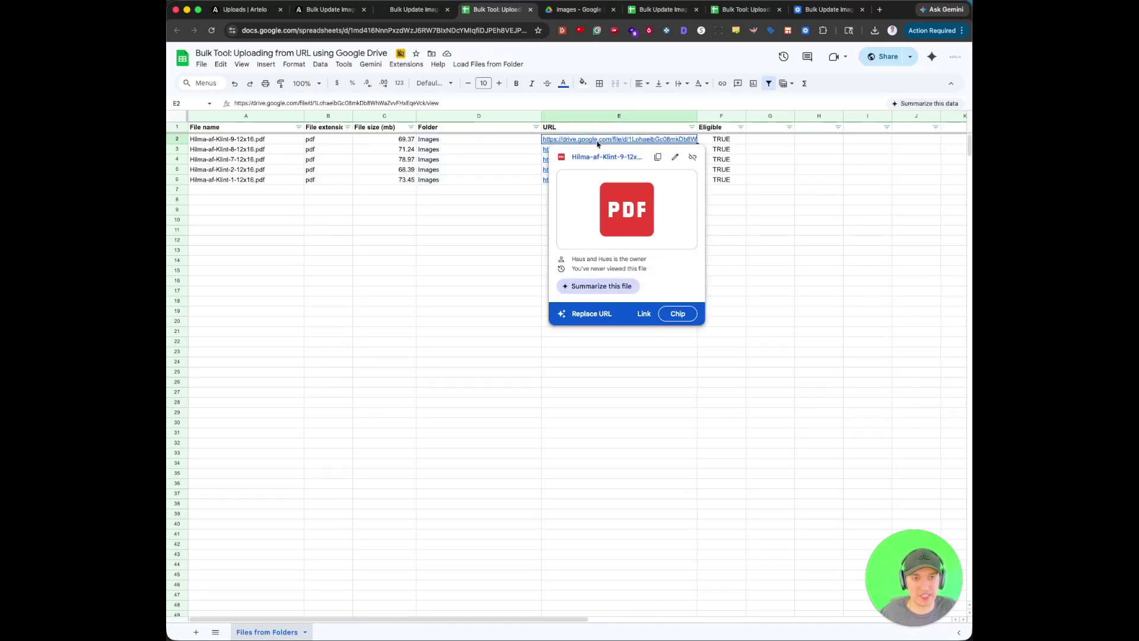
click(520, 169)
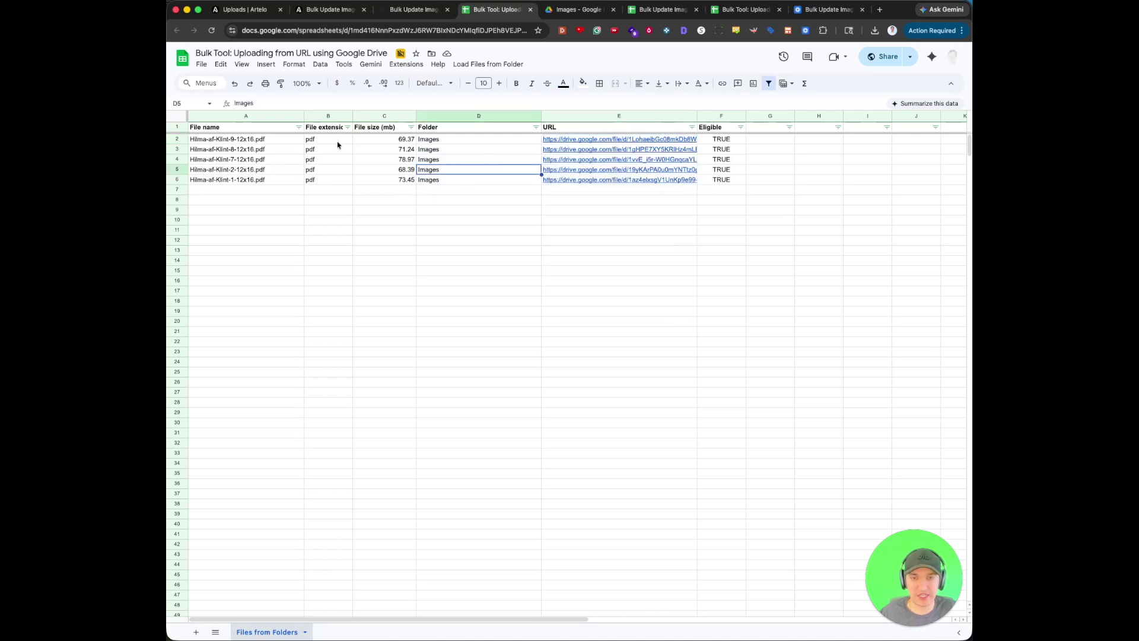
Switch to the Bulk Update Images spreadsheet, select the Hilma AF Clint7 to Clint9 product set cells, and place its browser tab beside the Bulk Tool's
click(656, 17)
drag(316, 280, 285, 499)
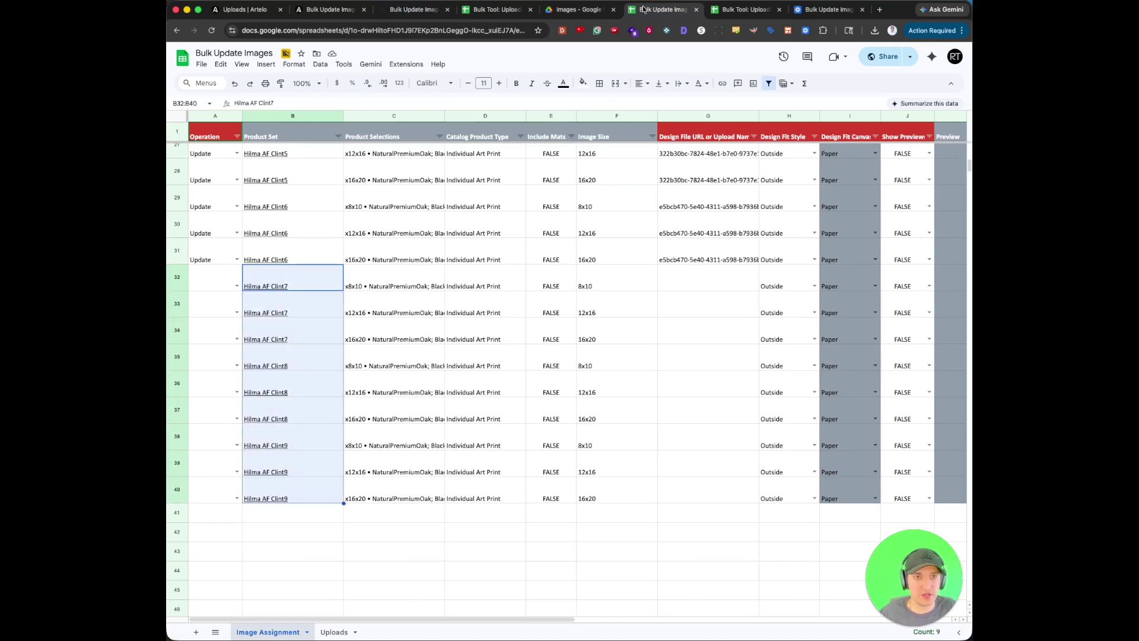
drag(645, 13, 562, 13)
Copy the Hilma-af-Klint-7-12x16.pdf URL from the Bulk Tool into the design file cells of the three Hilma AF Clint7 rows
click(498, 10)
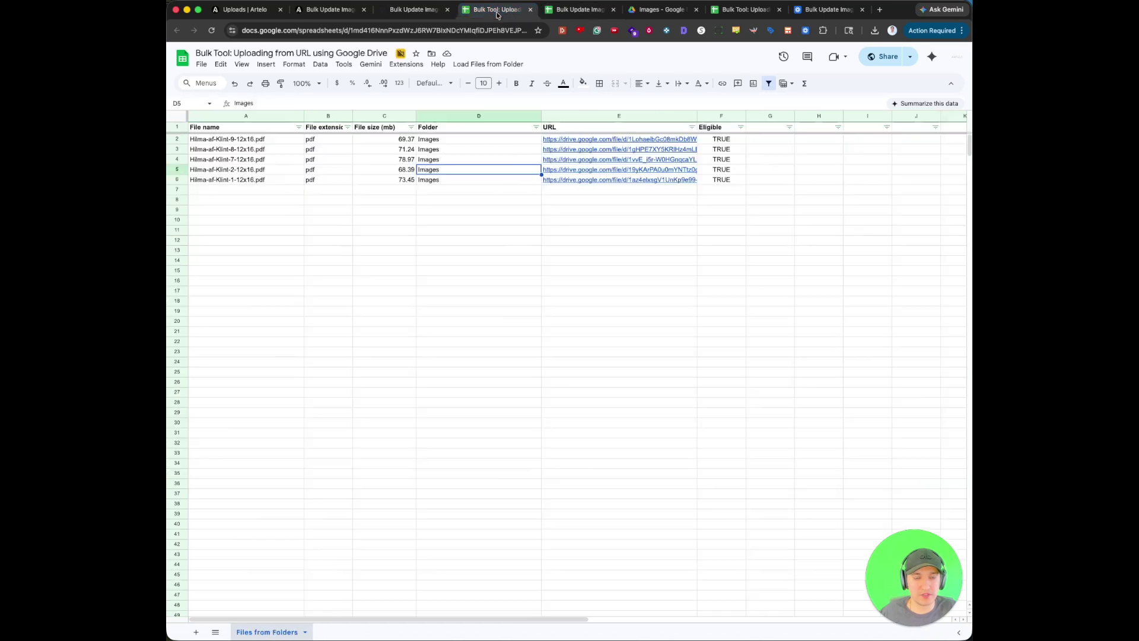
drag(291, 162, 557, 163)
click(556, 164)
key(super+c)
key(ctrl+Tab)
click(671, 278)
key(super+v)
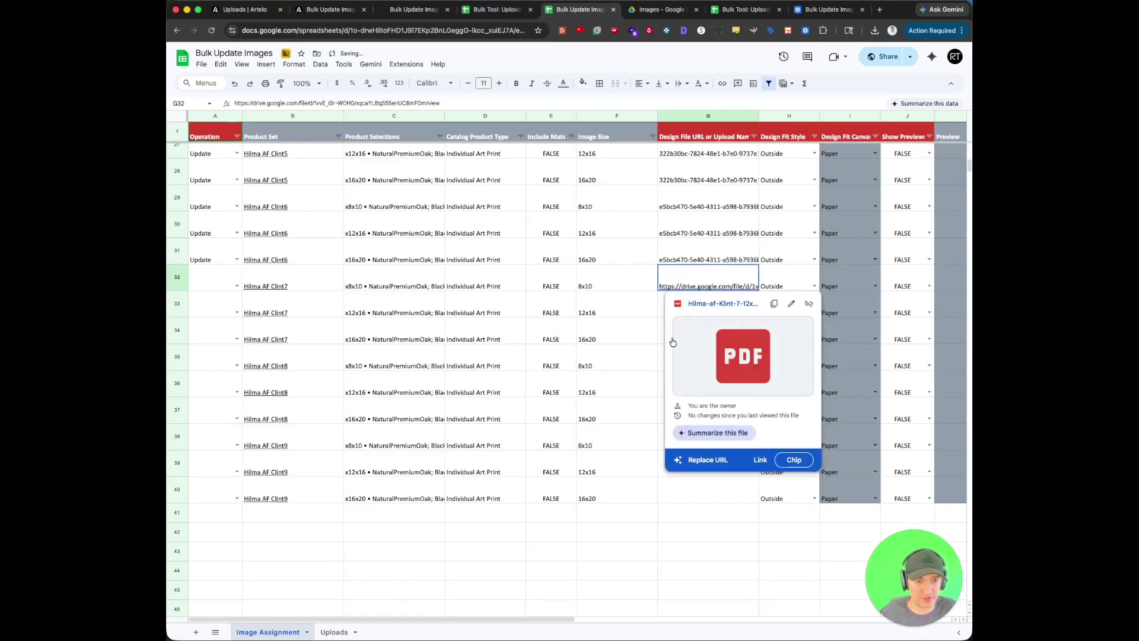
shift+click(663, 329)
key(super+v)
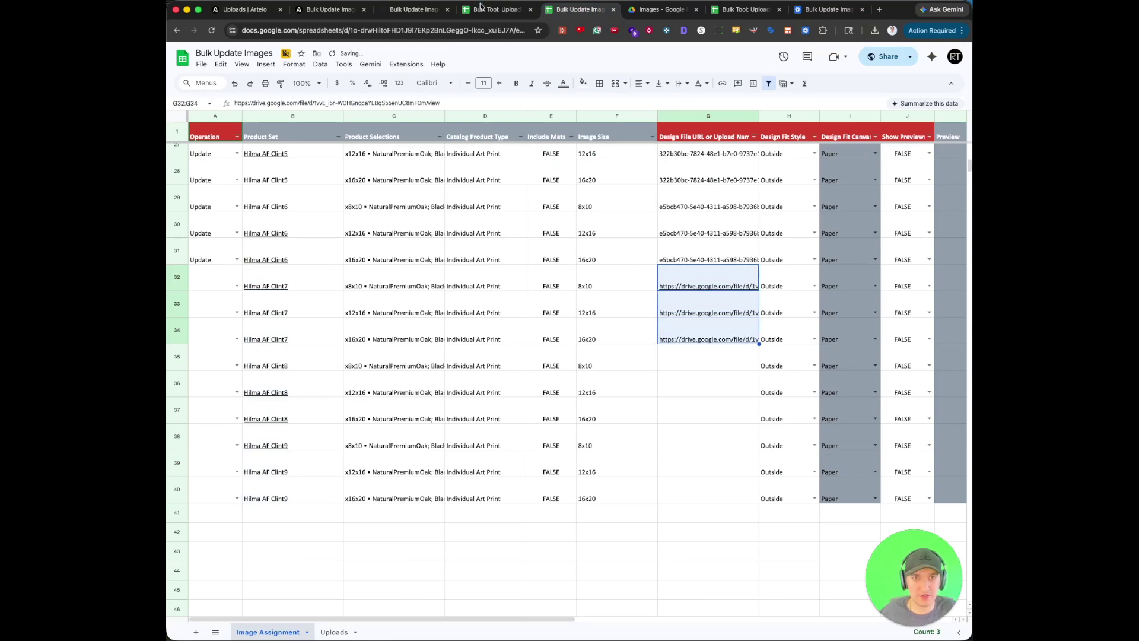
Copy the Hilma-af-Klint-8-12x16.pdf URL from the Bulk Tool and fill it into the design file cells of the three Hilma AF Clint8 rows
click(482, 7)
key(ctrl+Tab)
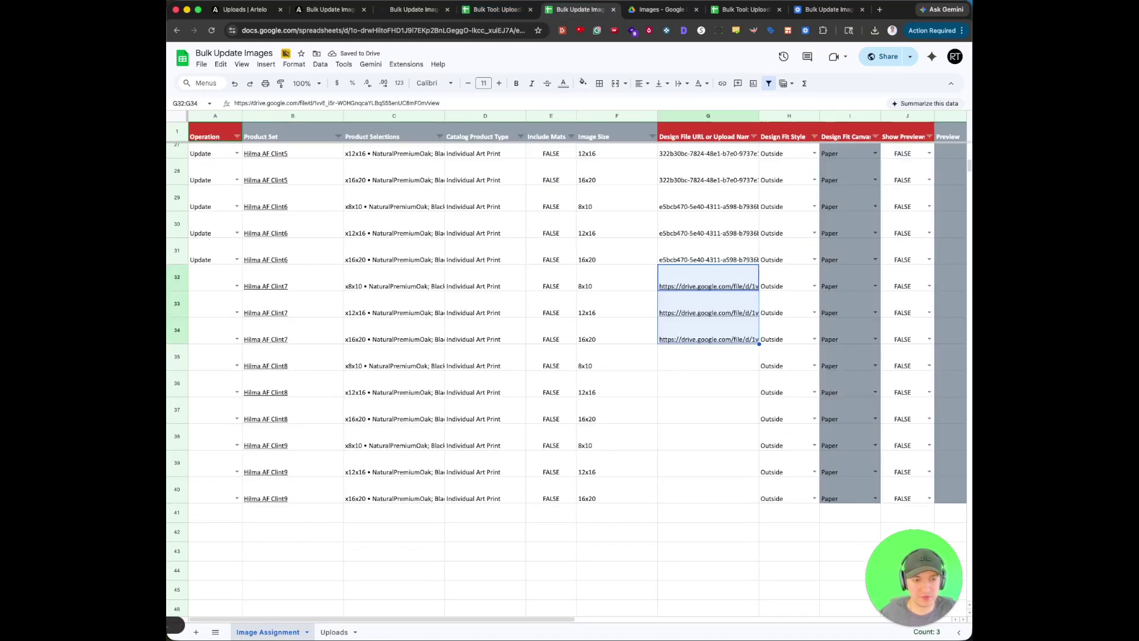
key(Right)
key(Right)
key(Left)
key(Left)
key(Down)
key(Down)
key(Down)
key(super+v)
key(shift+Down)
key(shift+Down)
key(shift+Down)
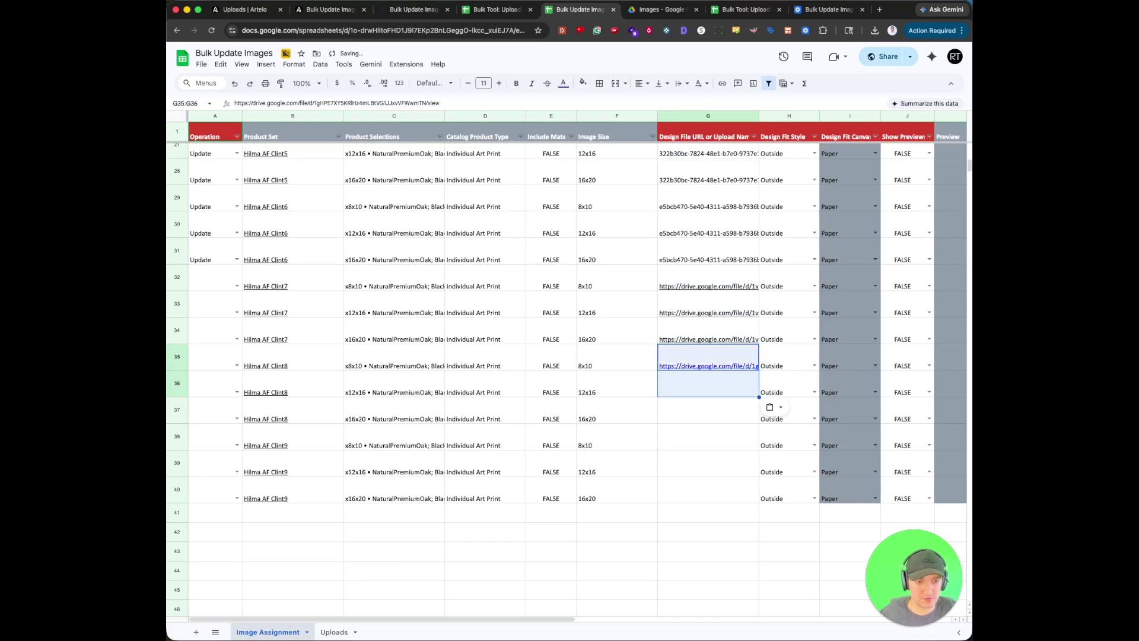
key(shift+Up)
key(super+d)
Copy the Hilma-af-Klint-9-12x16.pdf URL from the Bulk Tool and fill it into the design file cells of the three Hilma AF Clint9 rows
key(Down)
key(Down)
key(Down)
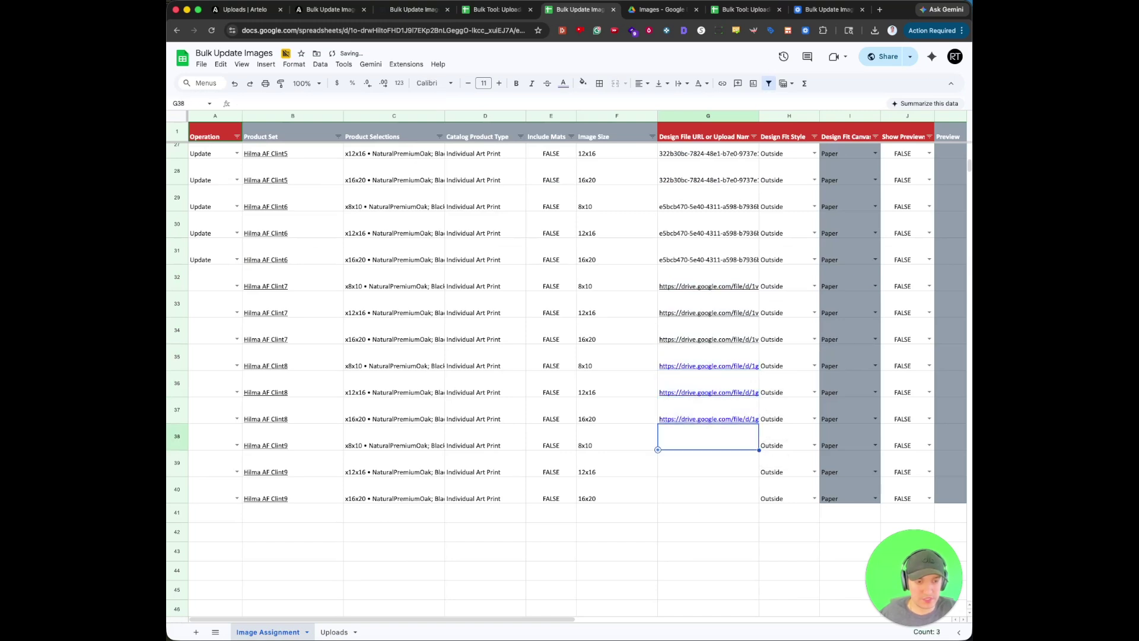
key(ctrl+shift+Tab)
key(Up)
key(super+c)
key(ctrl+Tab)
key(Down)
key(Down)
key(Up)
key(Up)
key(super+v)
key(shift+Down)
key(shift+Down)
key(super+d)
Set the operation to Update for the Hilma AF Clint7, Clint8 and Clint9 rows and review the assignment sheet
click(216, 256)
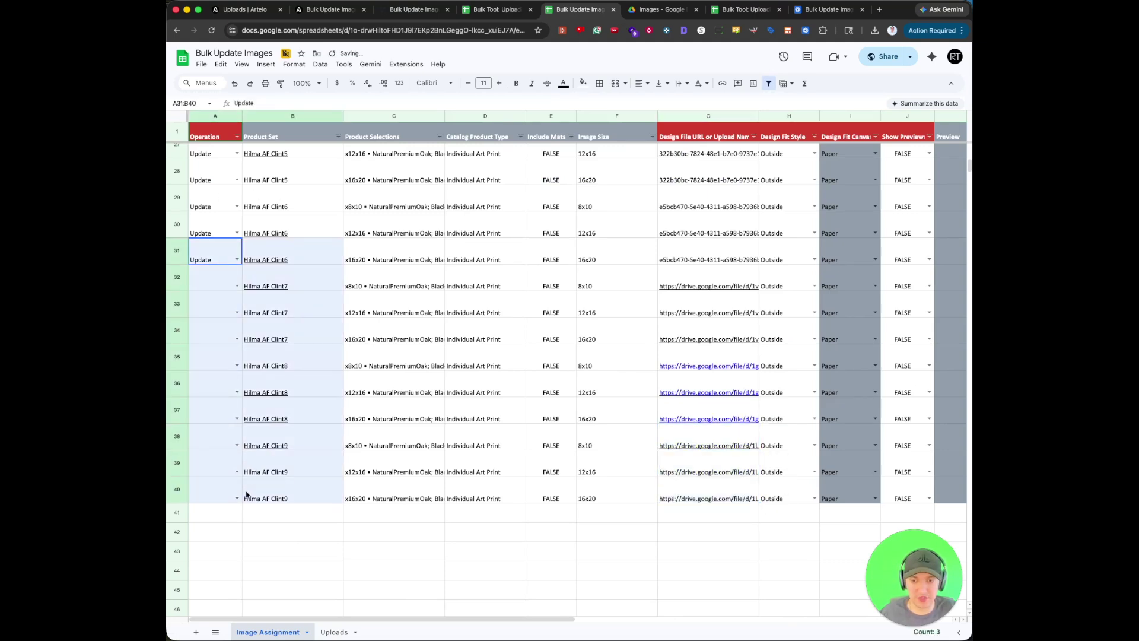
click(437, 402)
scroll(383, 326, up, 10)
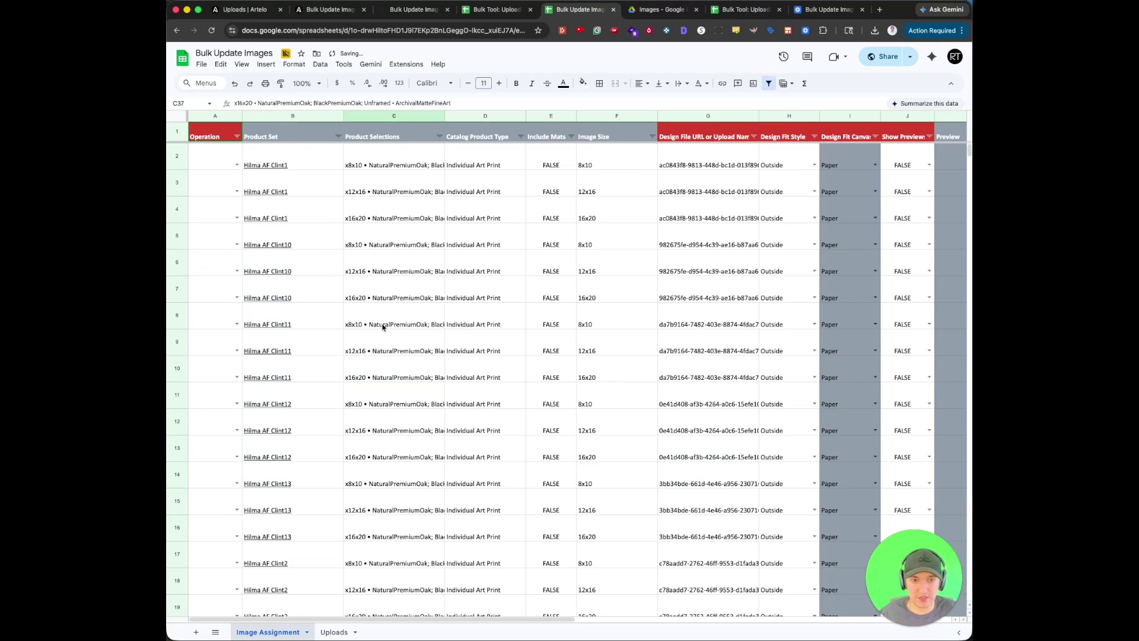
scroll(383, 326, down, 8)
Download the spreadsheet as an Excel file and add that file to the upload area of Artelo's Bulk Update Images page
click(202, 64)
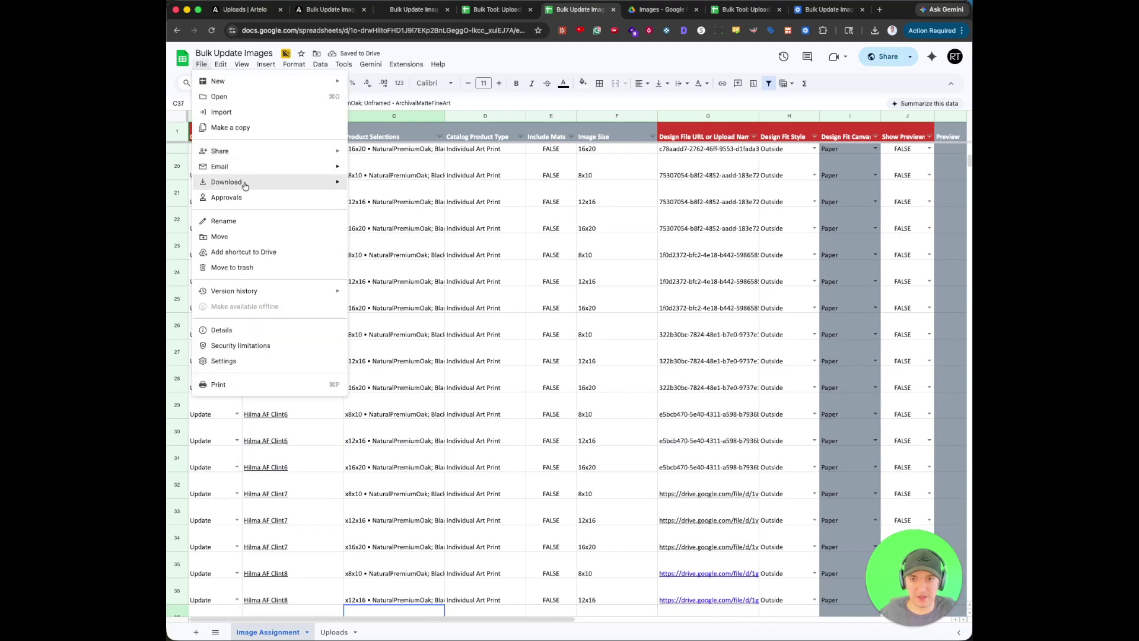
click(369, 193)
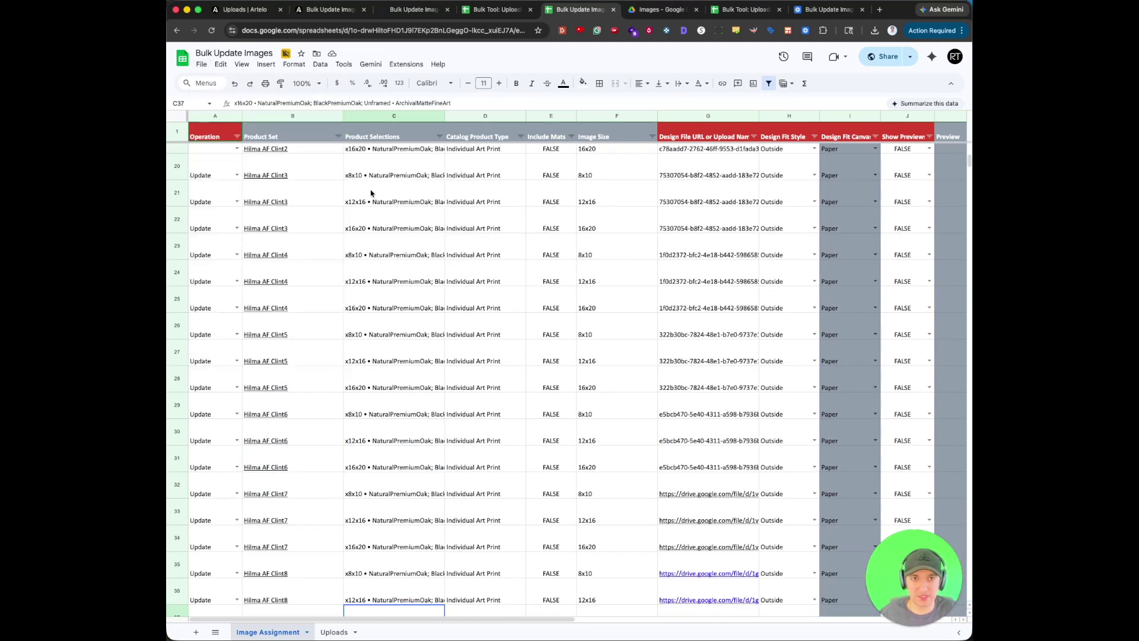
click(340, 11)
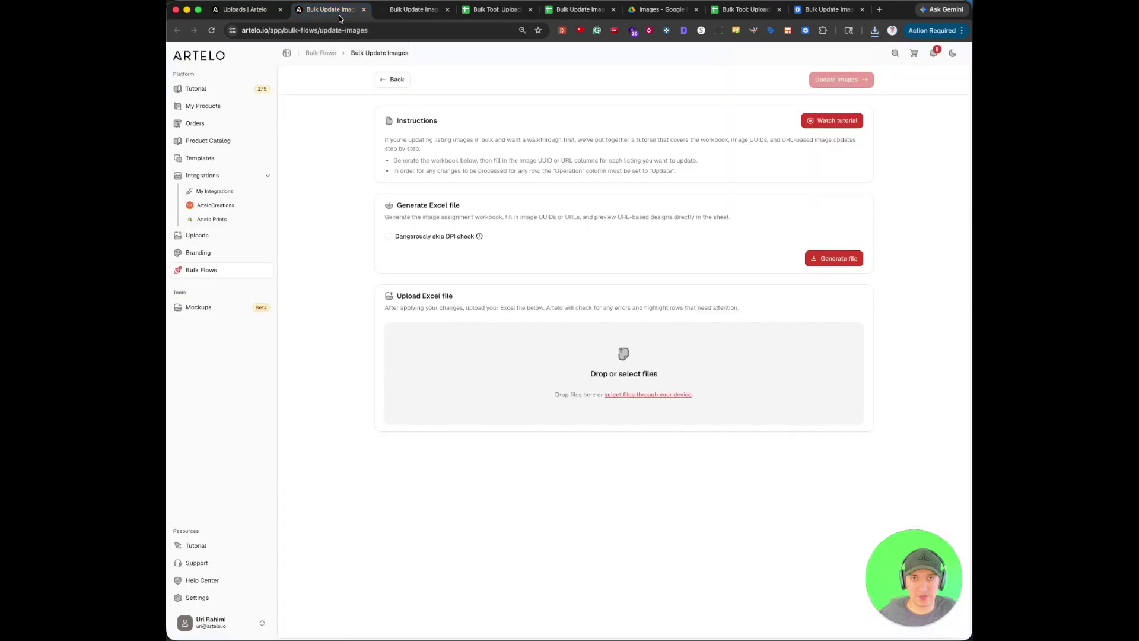
click(703, 630)
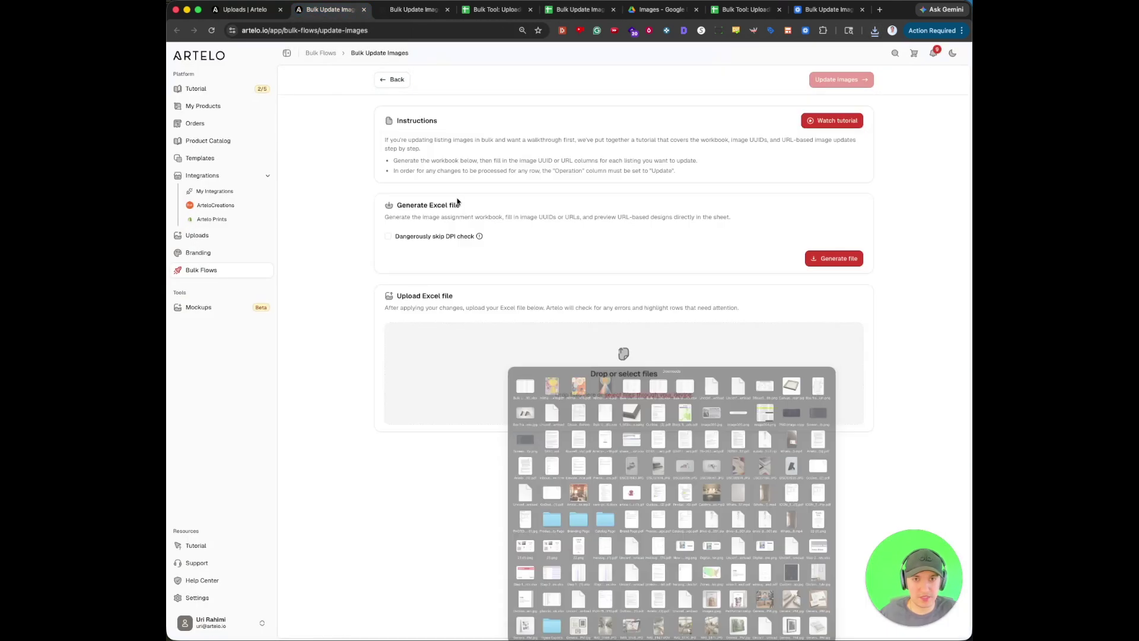
drag(525, 386, 595, 399)
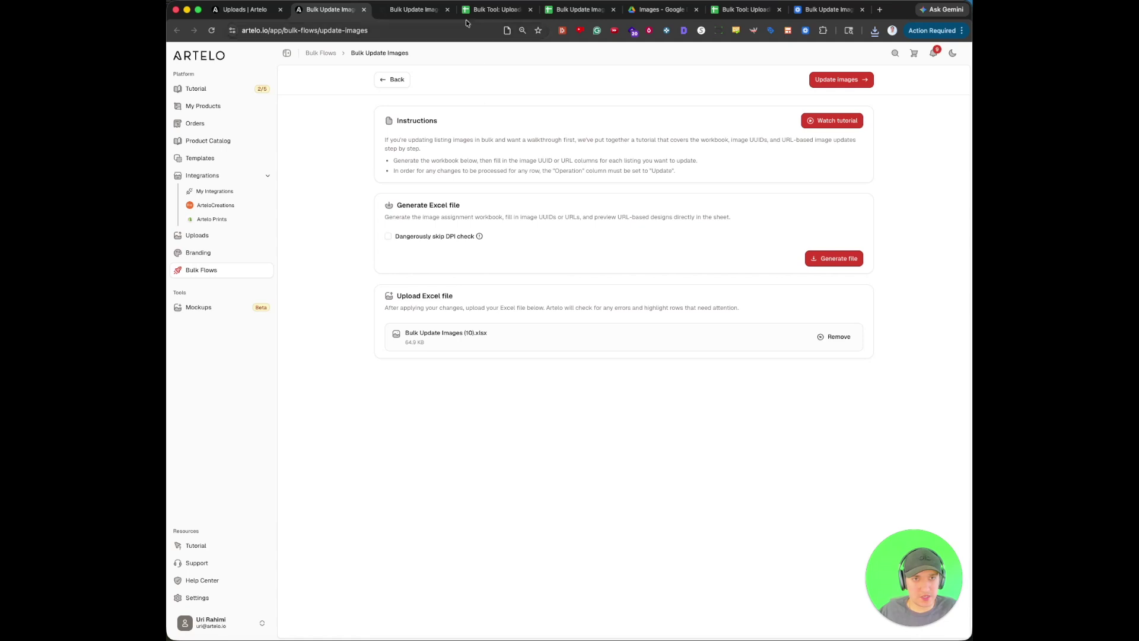
Start a new product set in Artelo from the Vertical Prints template and open the editor for adding its designs
click(247, 11)
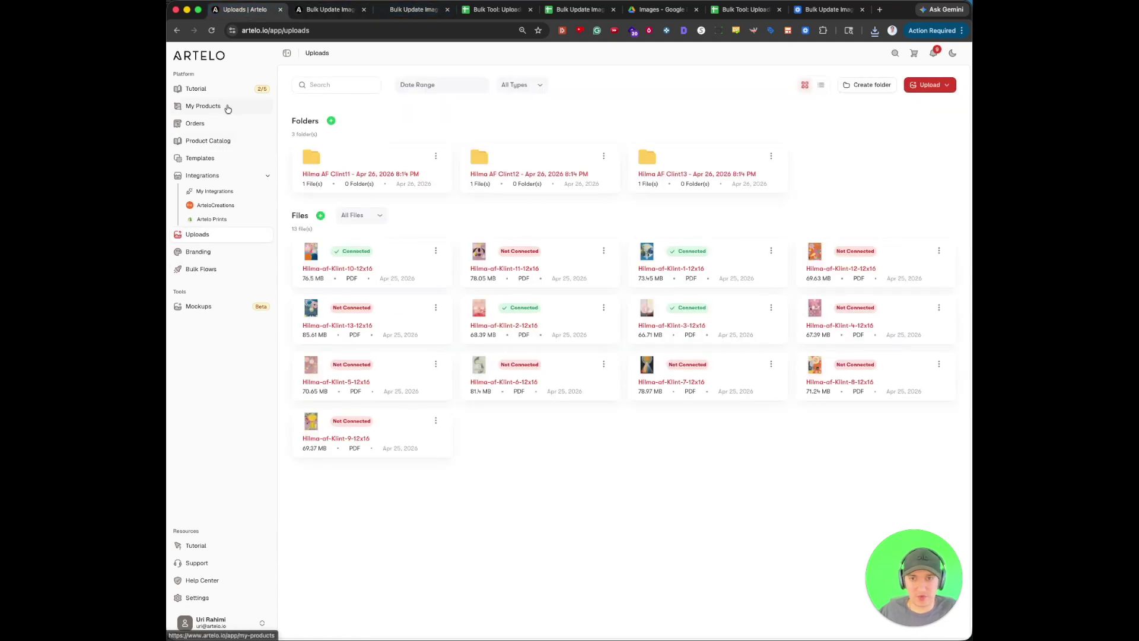
click(226, 108)
click(913, 85)
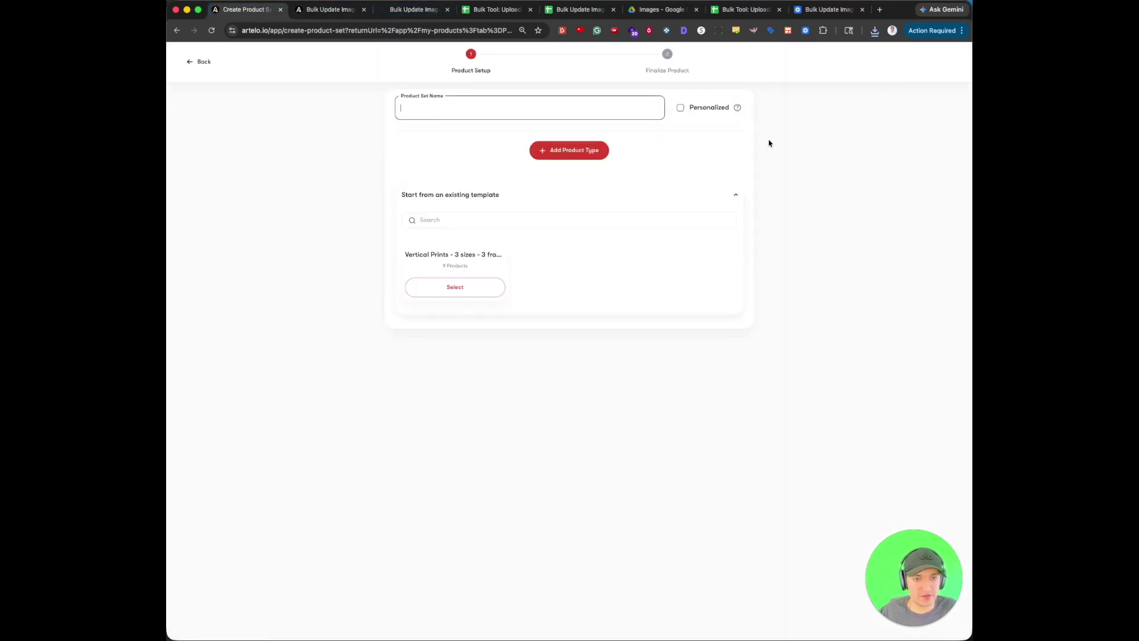
click(456, 288)
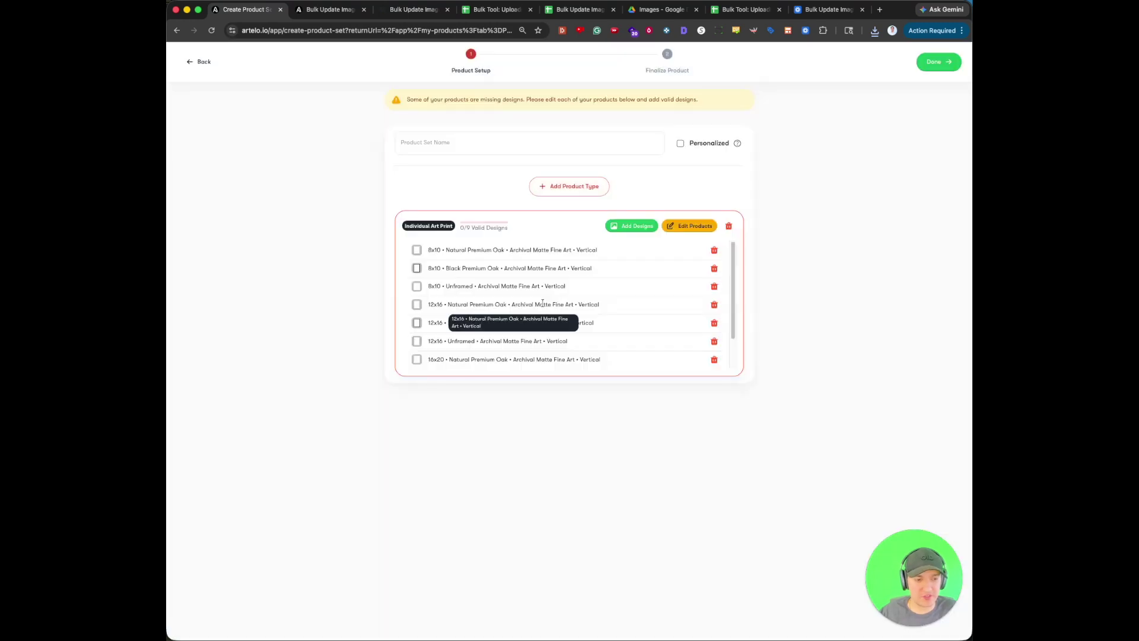
click(634, 228)
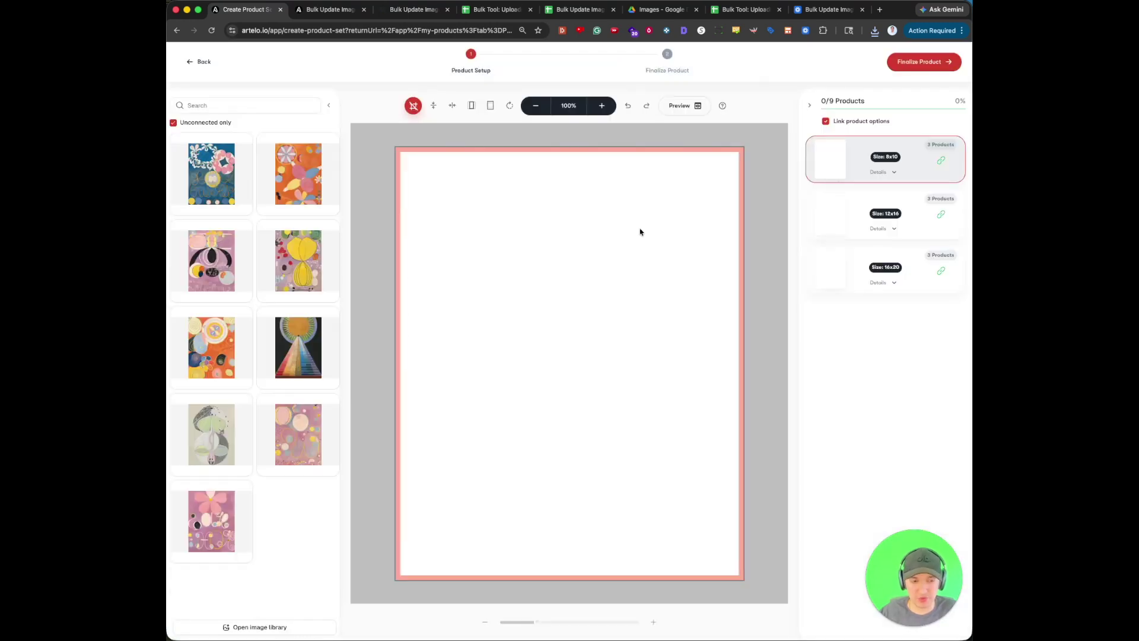
Apply the pink artwork with yellow and blue circles to the products and enlarge it to 200% on the 8x10 print
click(314, 423)
drag(397, 134, 295, 82)
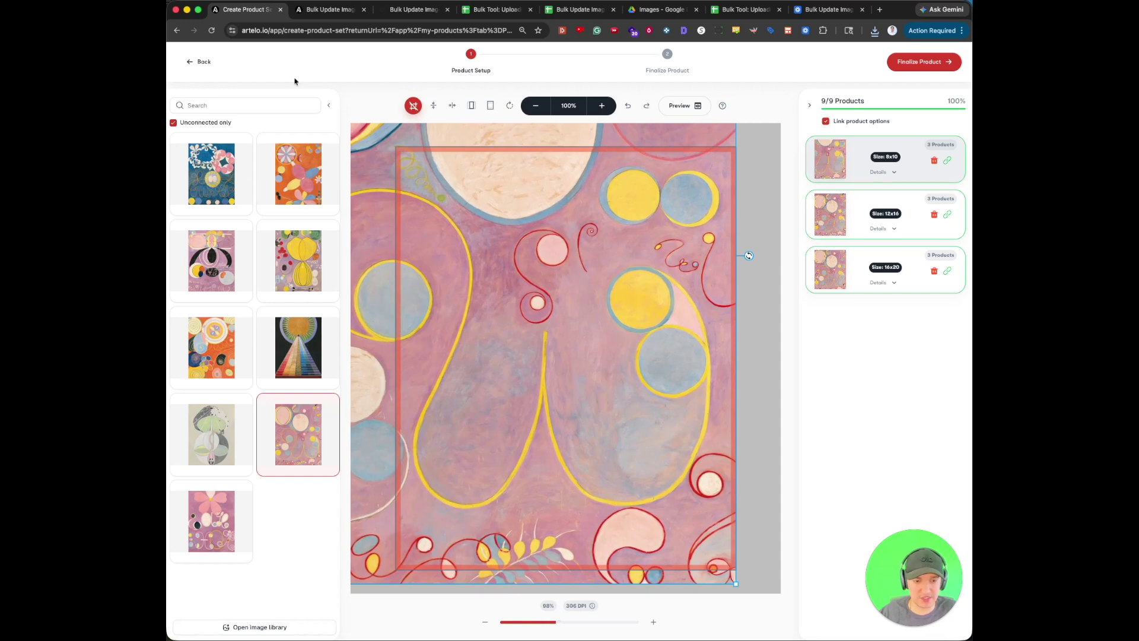
scroll(593, 445, down, 5)
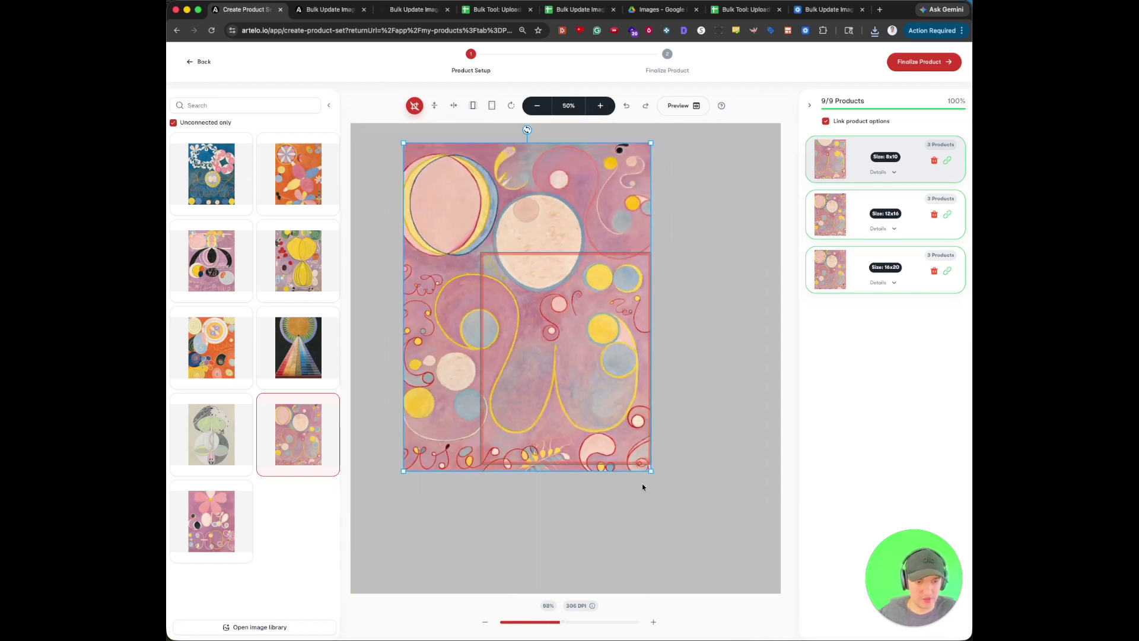
drag(652, 471, 842, 626)
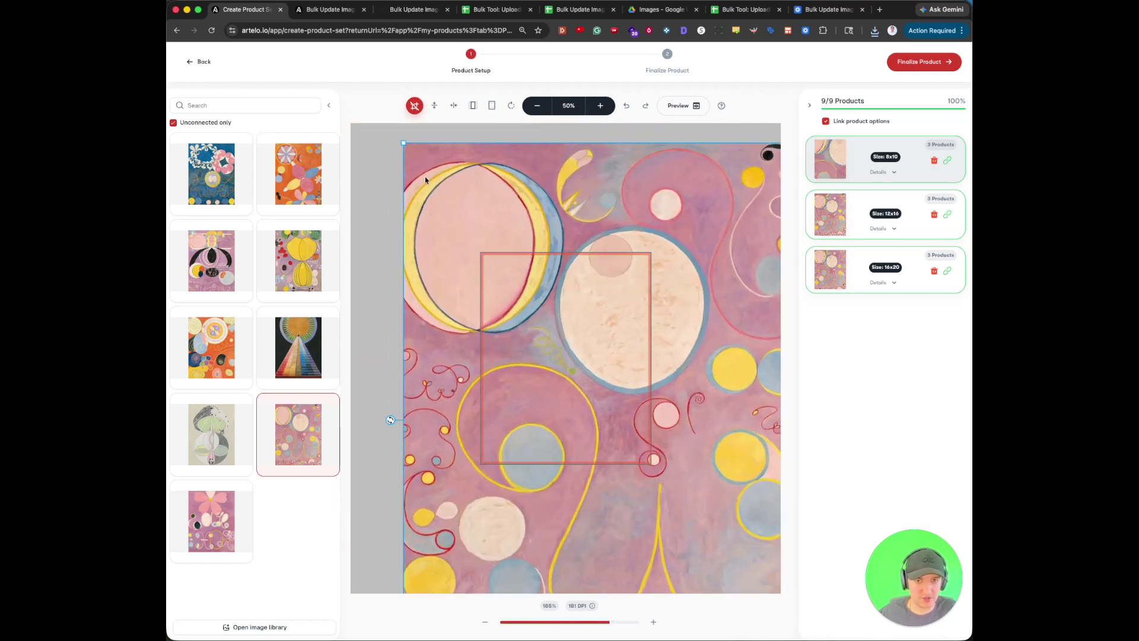
drag(408, 144, 605, 452)
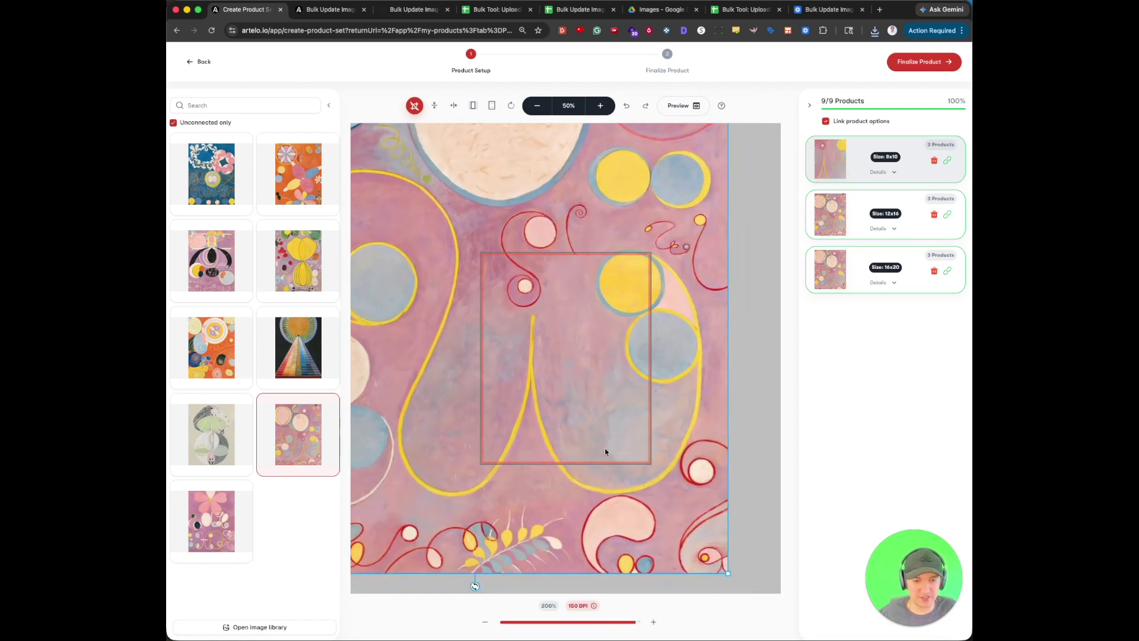
Check the enlarged artwork's DPI rating and shift the artwork slightly relative to the 8x10 print frame
mouse_move(591, 607)
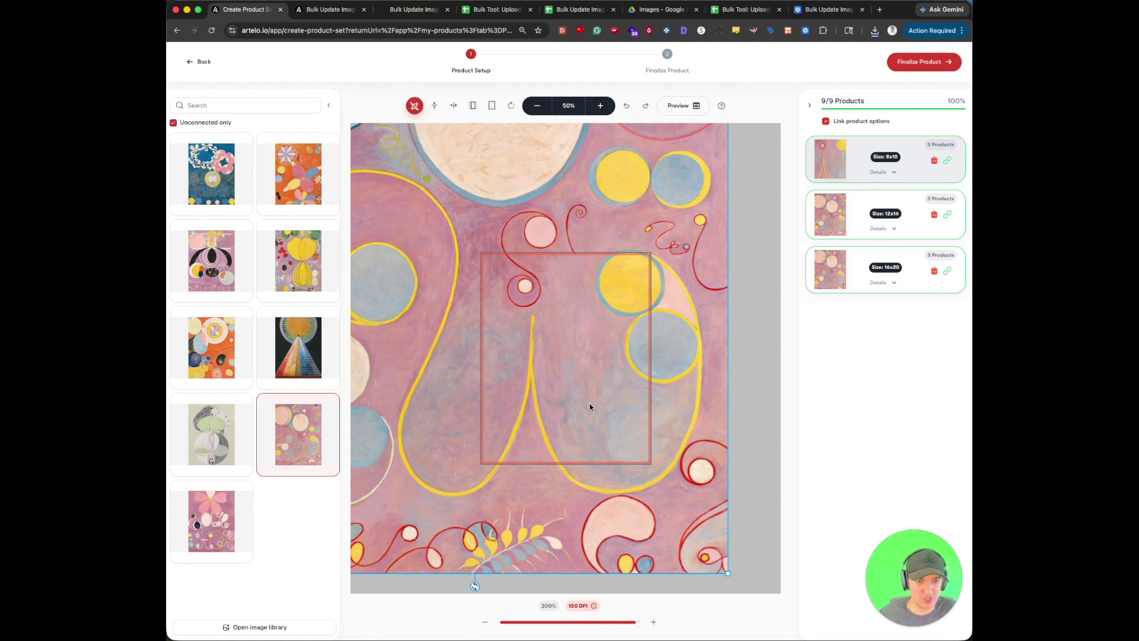
drag(590, 407, 604, 413)
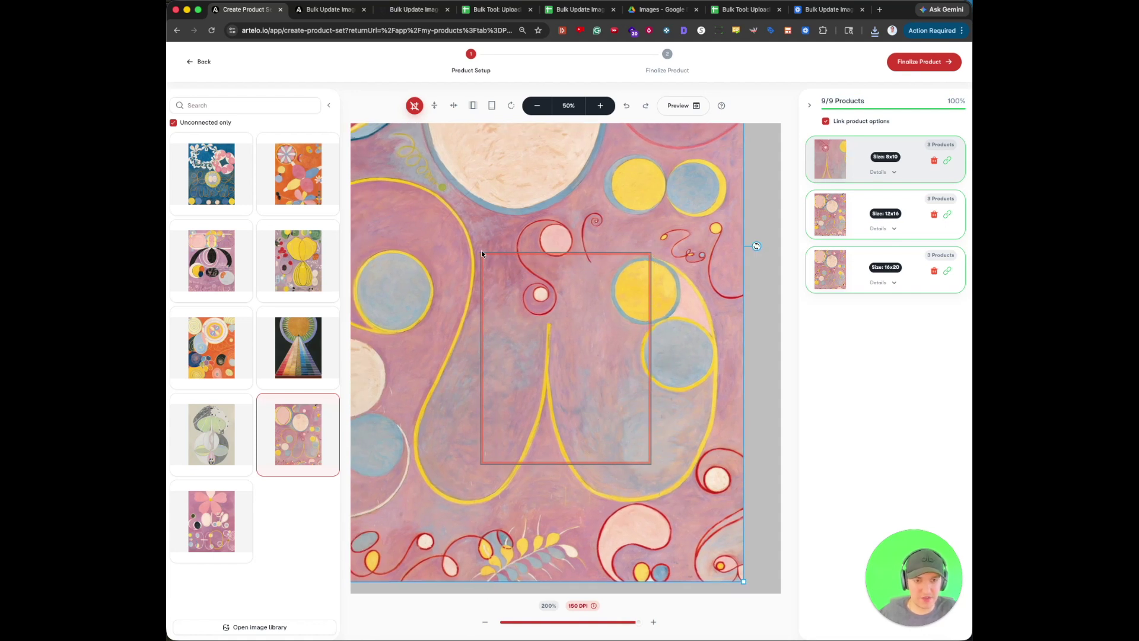
drag(478, 251, 651, 466)
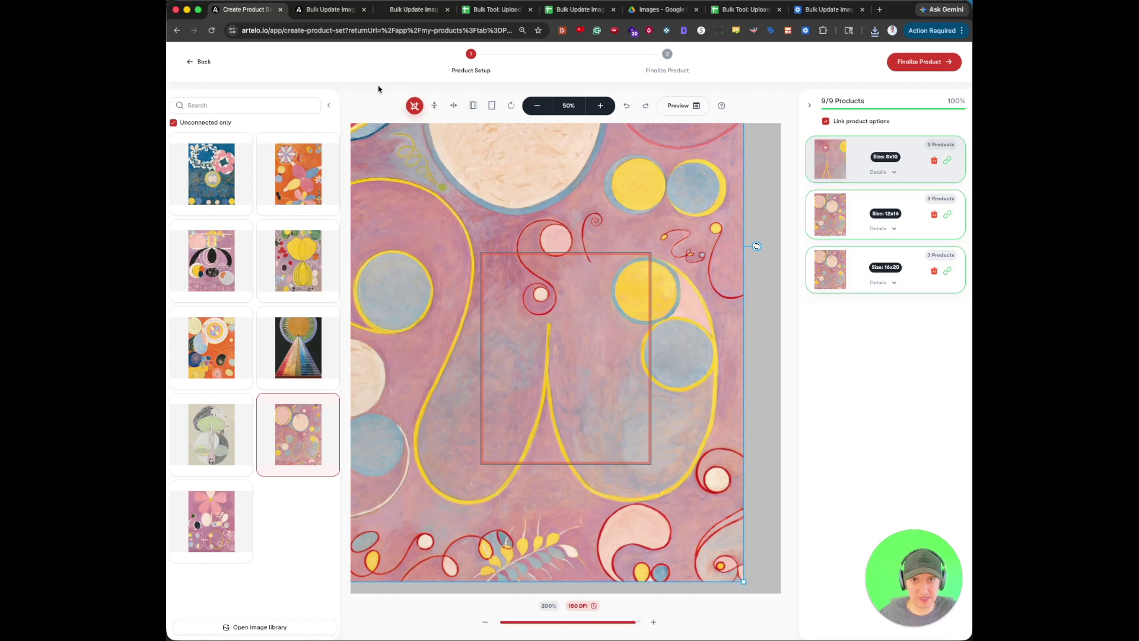
Return to the Bulk Update Images page and run the image update with the uploaded workbook, reading the confirmation text before continuing
key(ctrl+Tab)
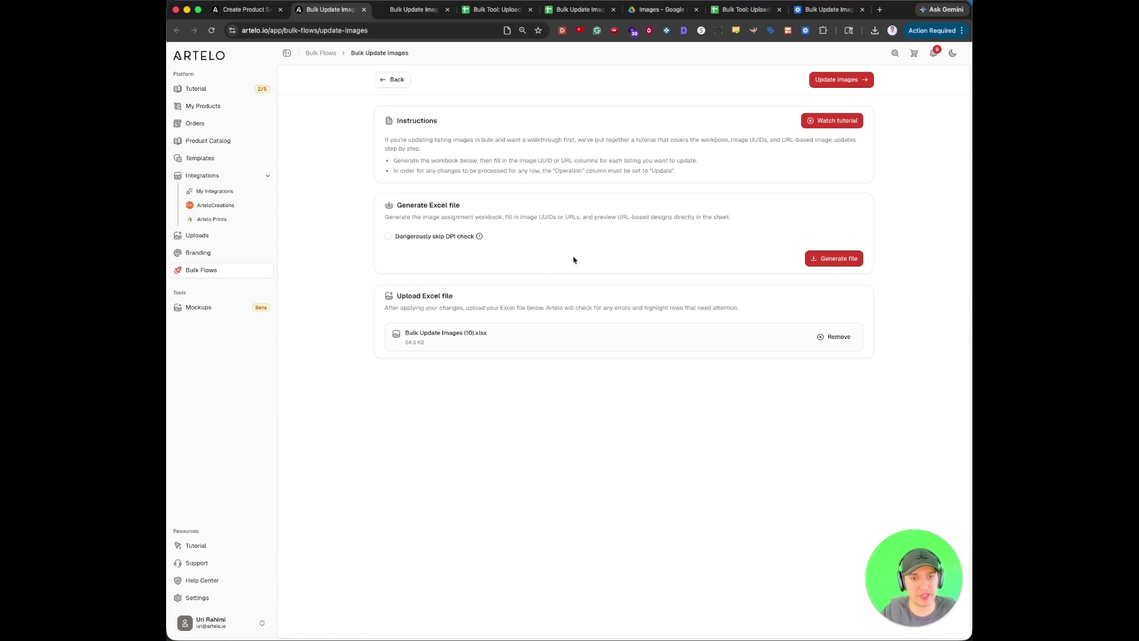
click(243, 10)
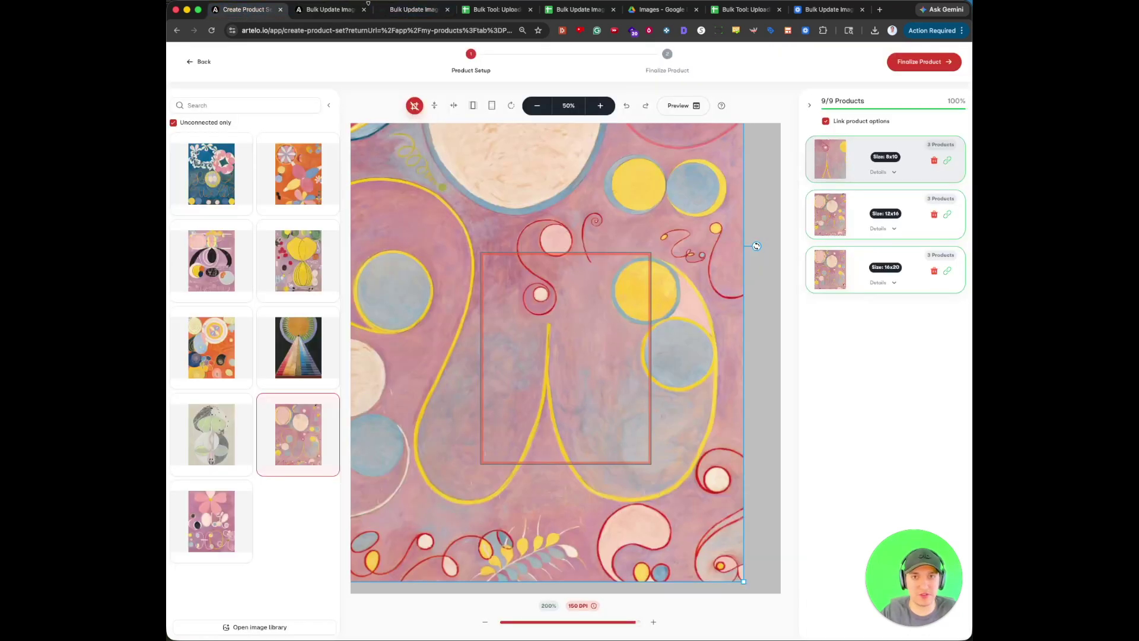
click(354, 9)
click(856, 83)
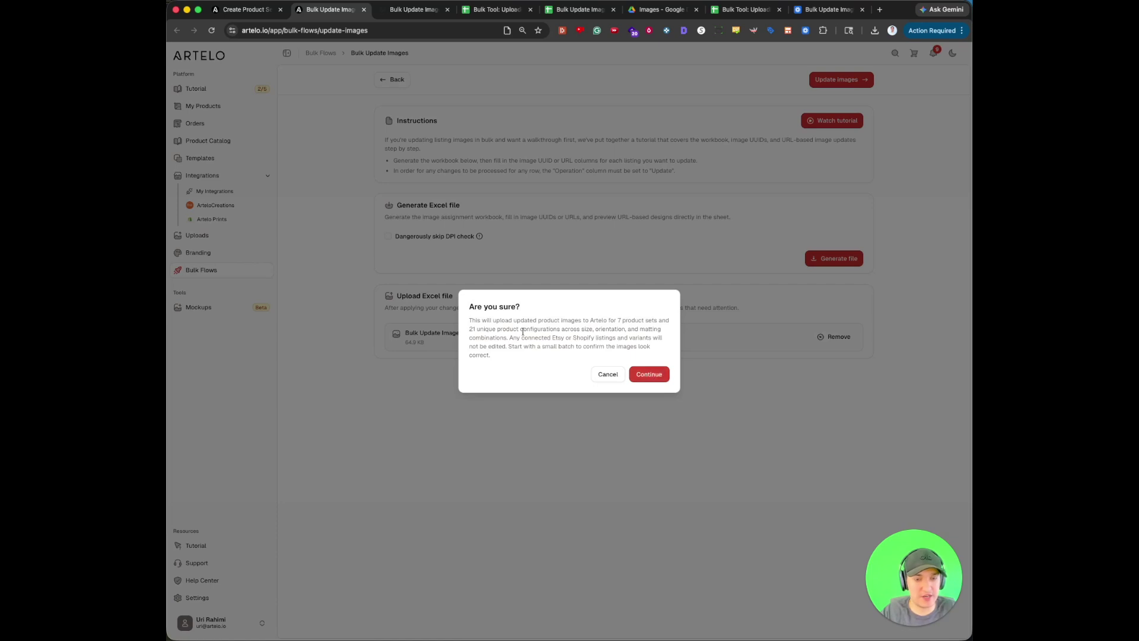
drag(469, 322, 663, 318)
click(667, 316)
drag(514, 325, 555, 326)
click(555, 326)
click(655, 375)
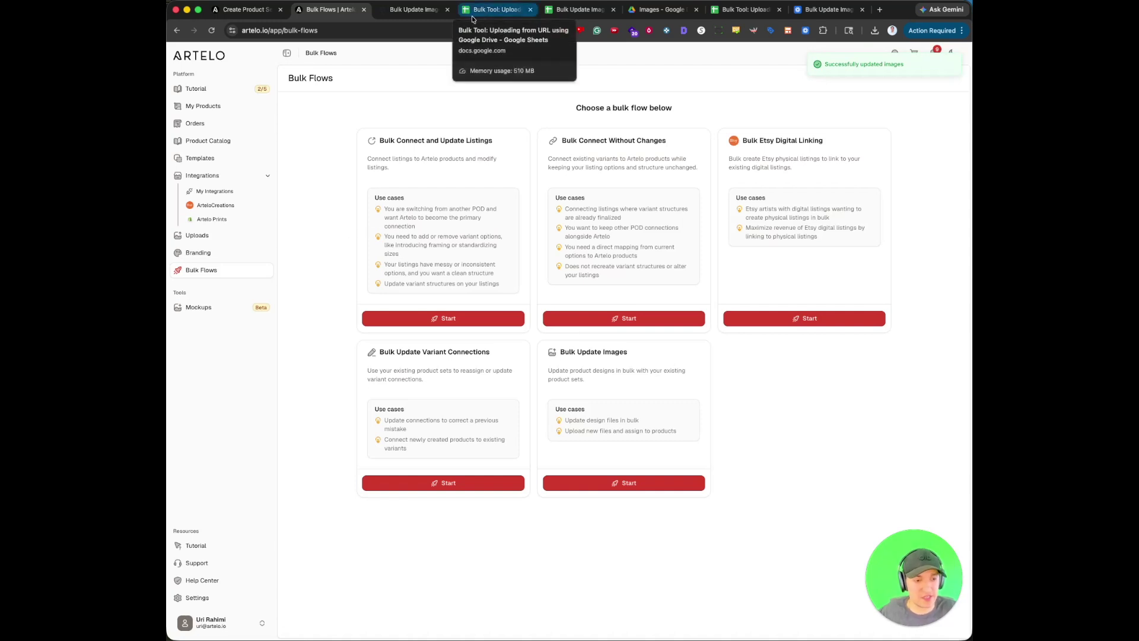
Open the Hilma AF Clint5 product set from its link in the Bulk Update Images spreadsheet and inspect its updated product image
click(489, 10)
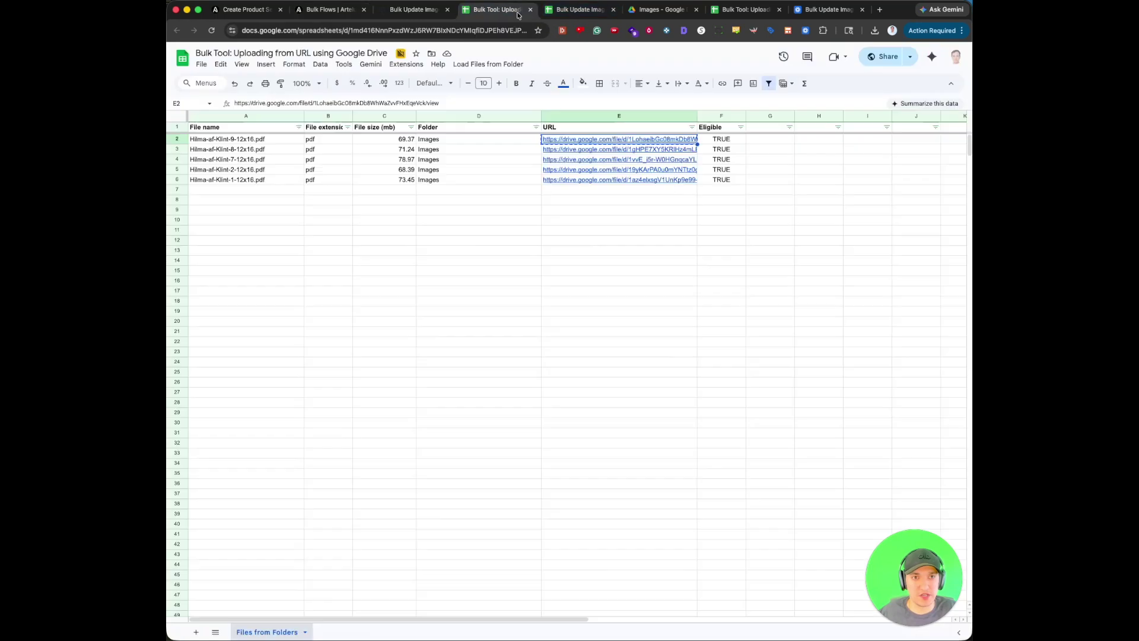
click(579, 9)
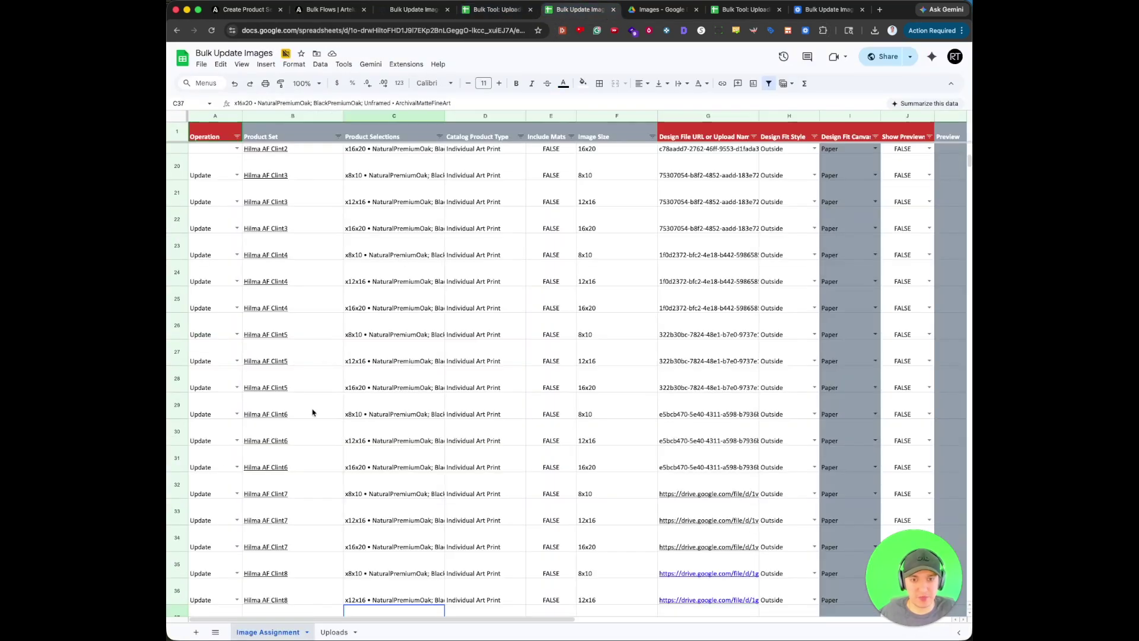
click(287, 328)
click(306, 351)
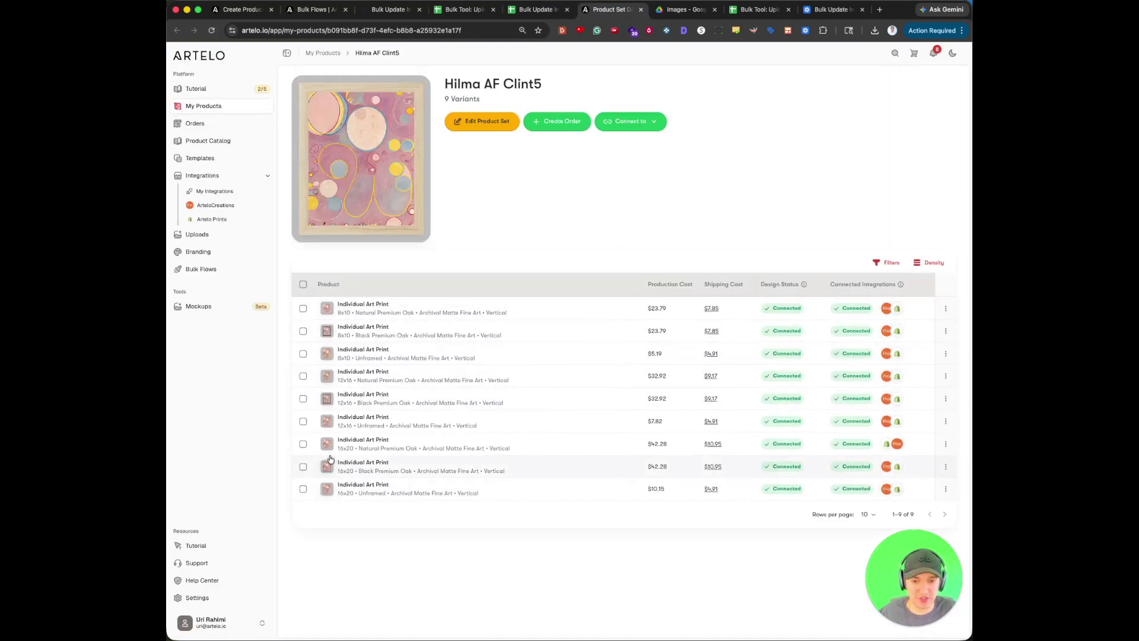
click(327, 308)
click(780, 533)
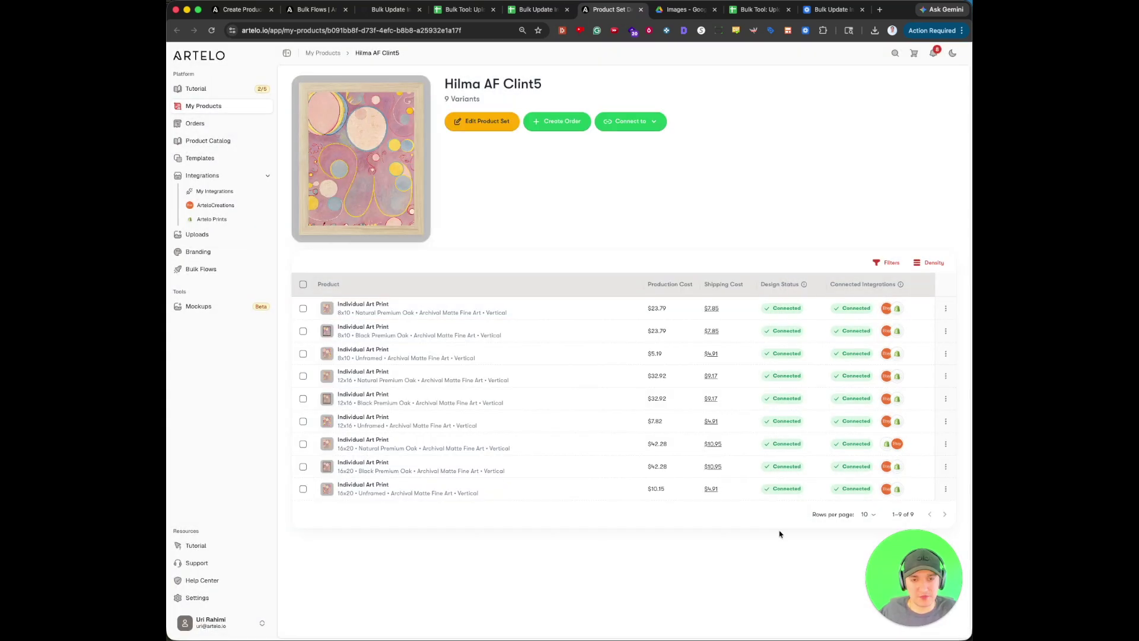